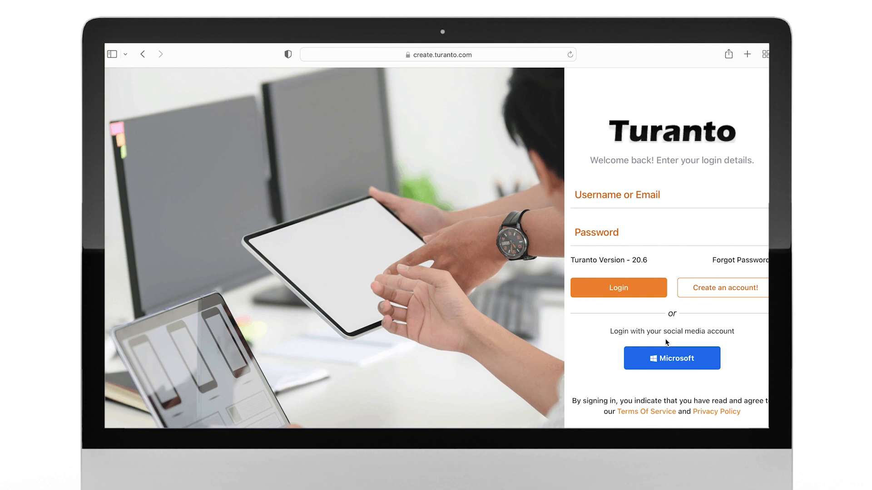
Sign in with the Microsoft account and start creating a new blank application
left_click(675, 366)
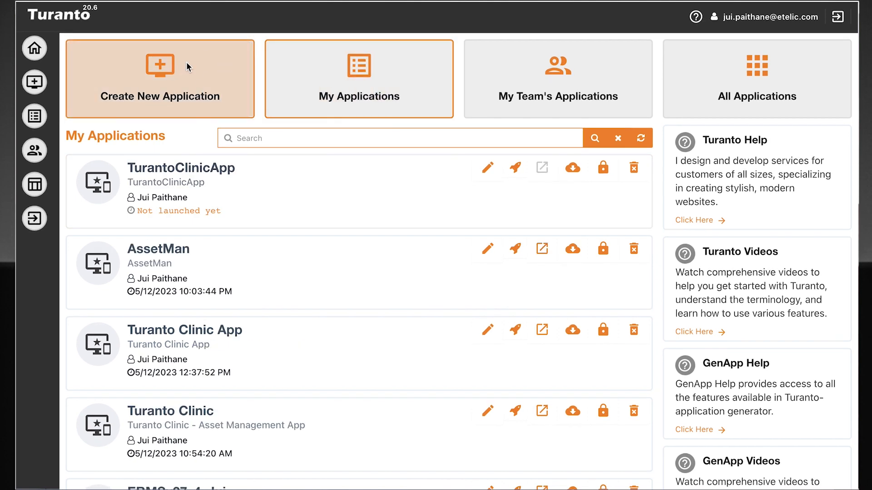
left_click(189, 64)
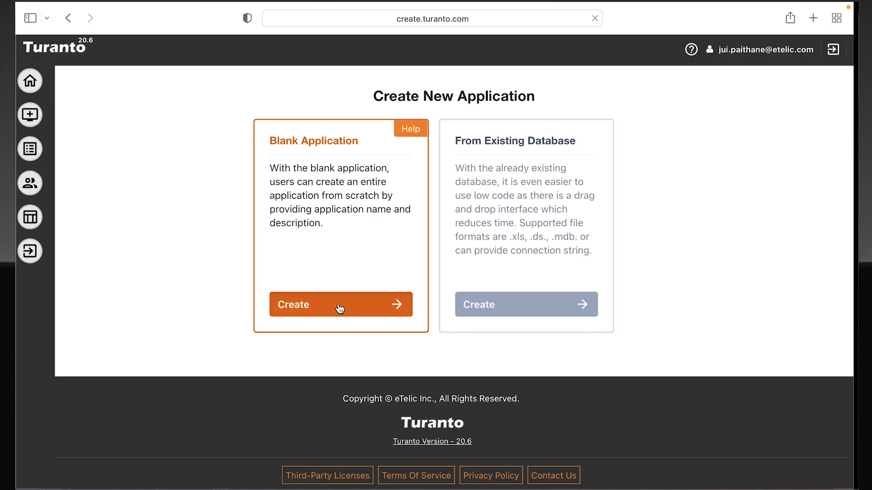
left_click(345, 271)
Create the application named AMApp with the description "Asset Management Application for Turanto Healthcare Clinic"
left_click(375, 216)
type("AMApp")
key("Tab")
type("sset")
key("Right")
type("anagement")
key("End")
type("lication for Turanto Healthcare Clinic")
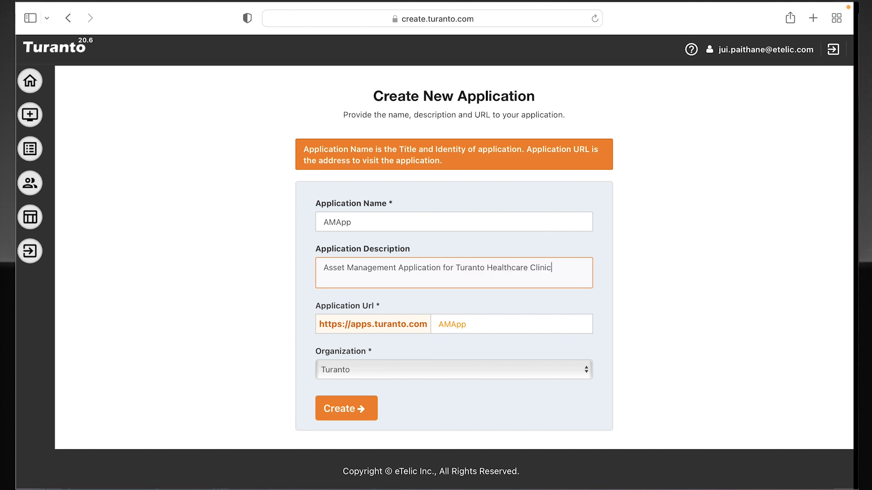
left_click(333, 414)
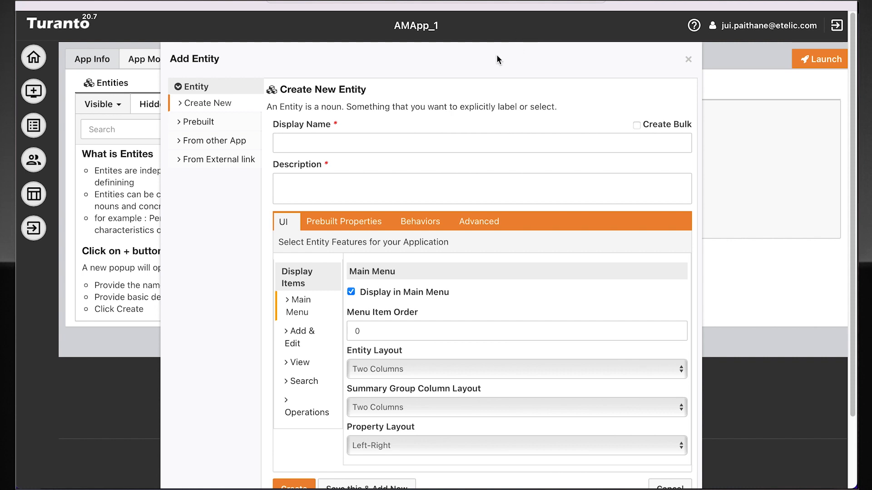
Name the new entity Asset and give it the description Asset
left_click(368, 143)
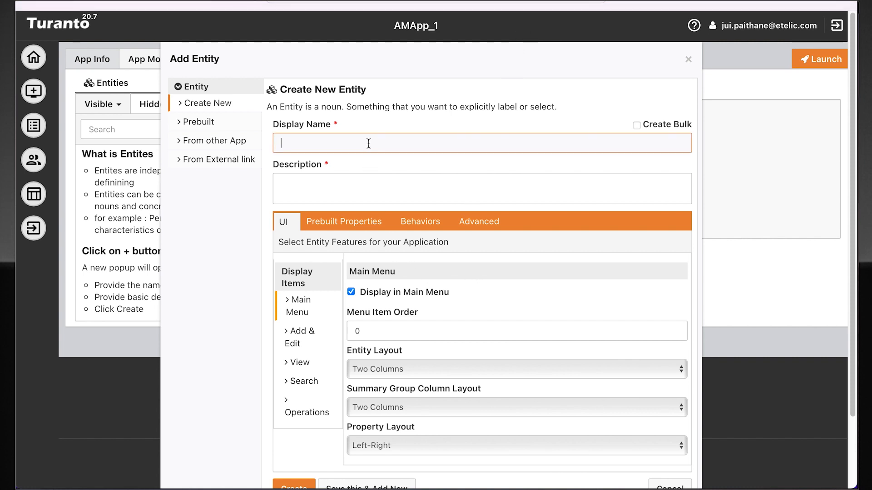
type("Asset")
key("Tab")
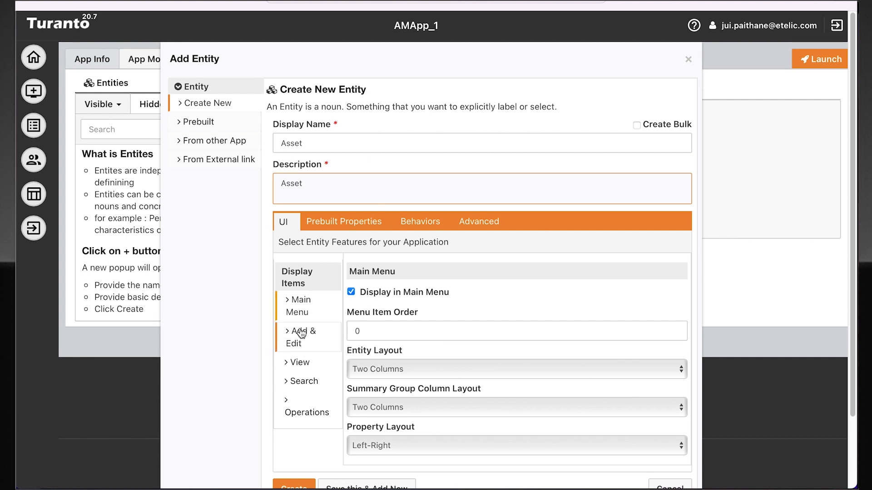
Go through the Asset entity's display features and enable Show Wizard Option for adding and editing records
left_click(323, 341)
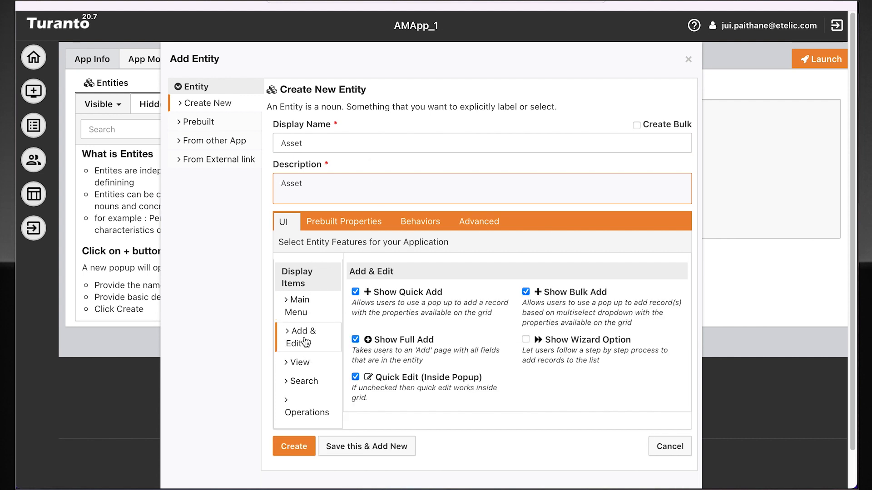
left_click(316, 361)
left_click(317, 380)
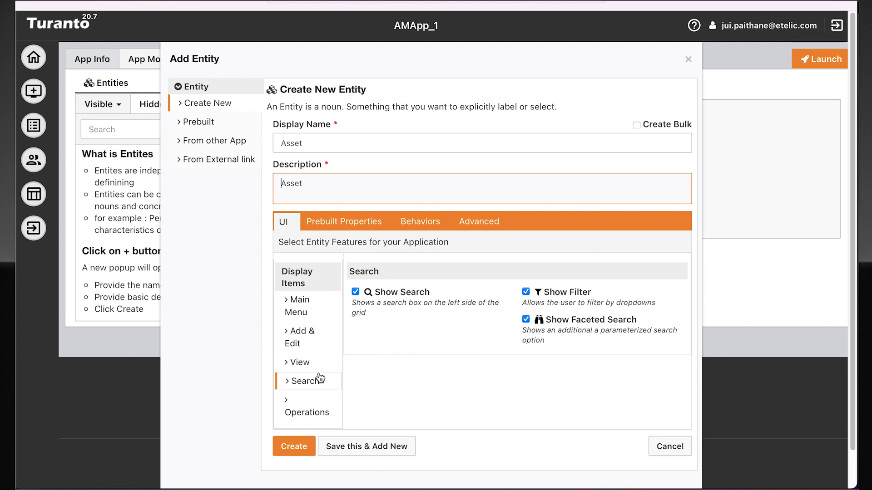
left_click(325, 403)
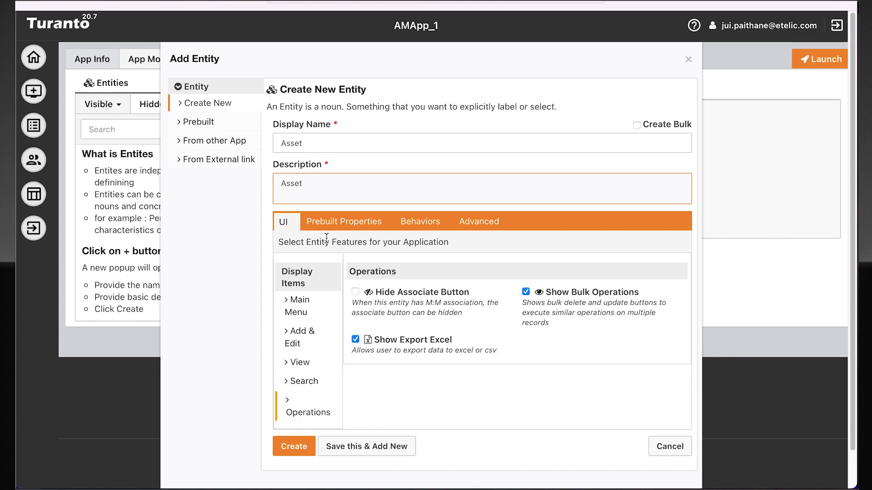
left_click(320, 334)
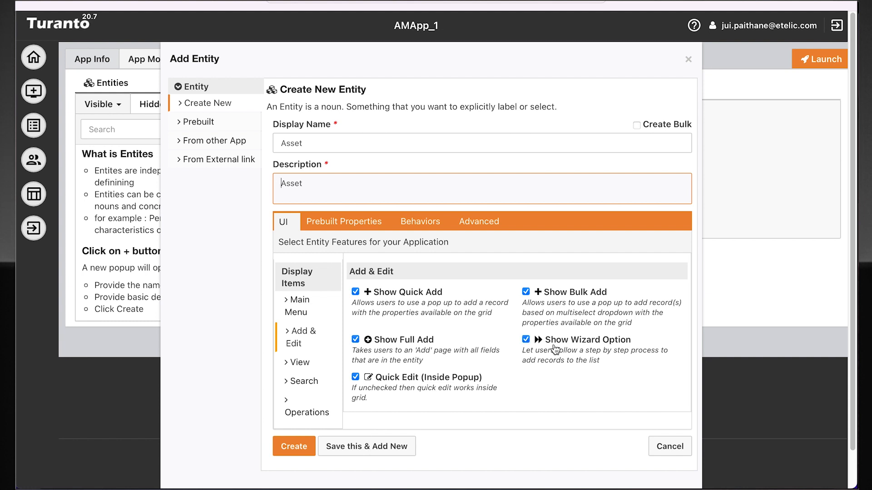
Add the prebuilt Type and Status properties to the Asset entity
left_click(365, 225)
left_click(321, 266)
left_click(321, 293)
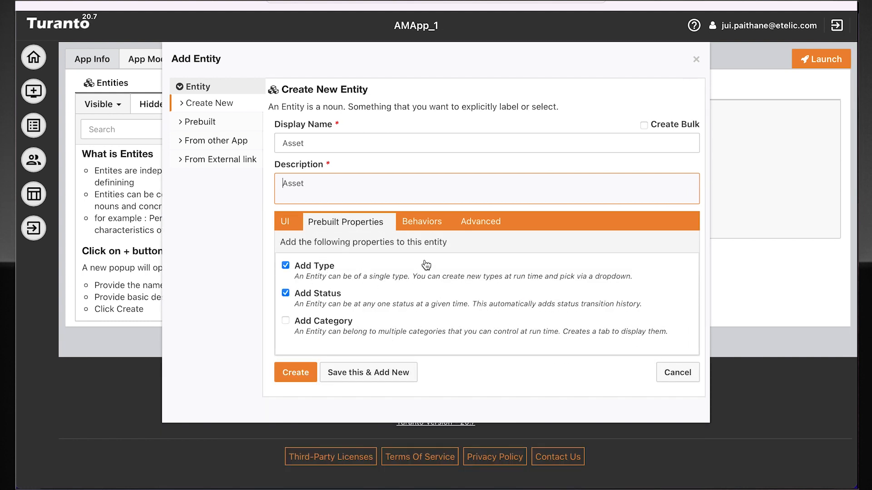
Check the Asset entity's behavior and advanced options, then save it and begin another new entity
left_click(434, 220)
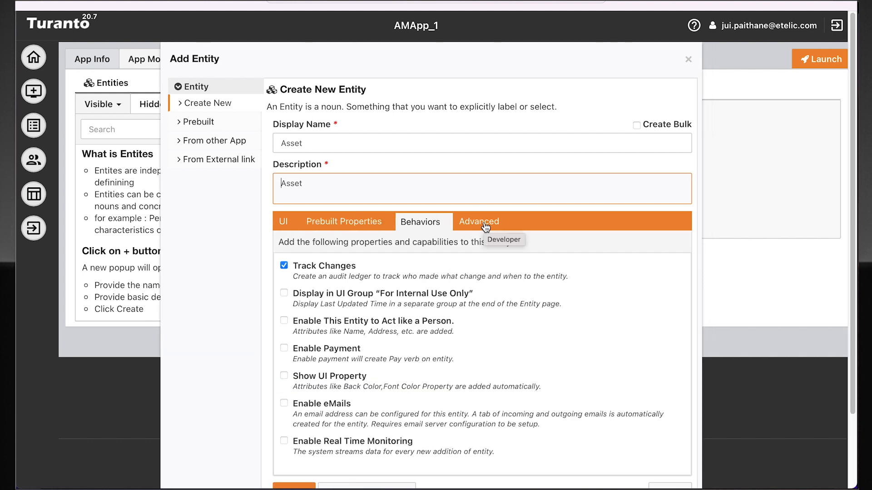
left_click(485, 226)
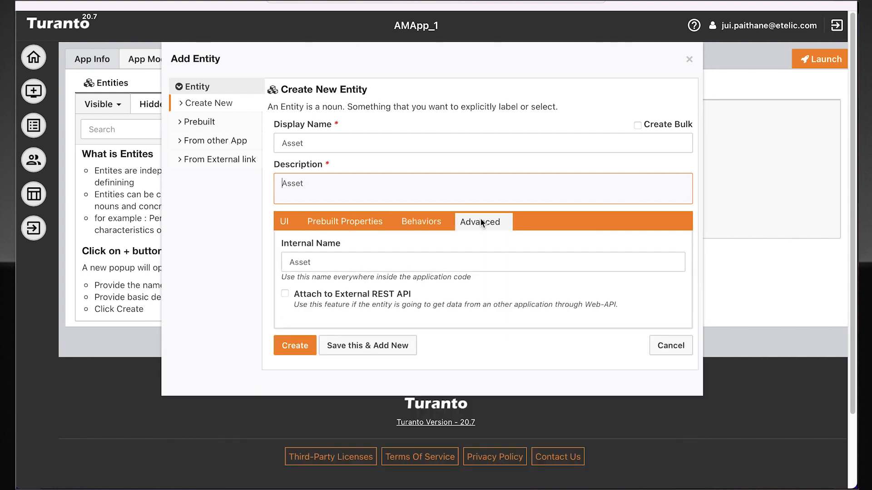
left_click(437, 225)
left_click(284, 221)
left_click(349, 448)
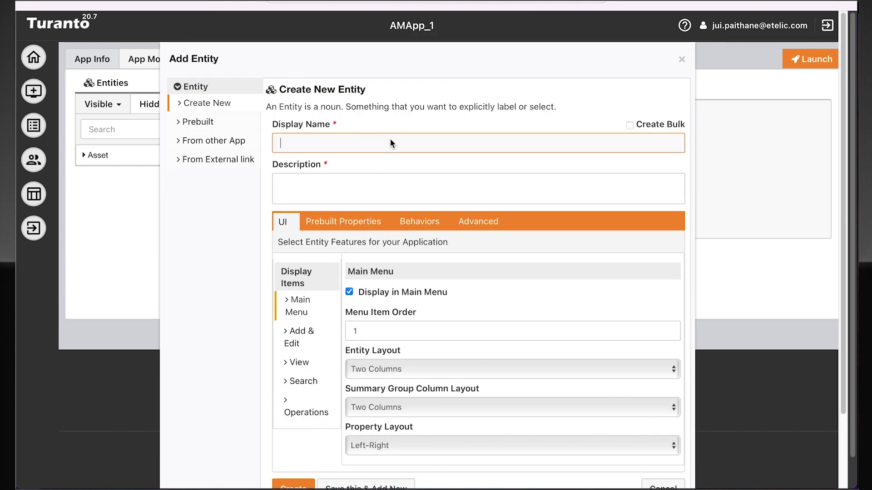
Add an entity named Employee with the description Employee, enable it to act like a person, and begin another entity
type("Employee")
key("Tab")
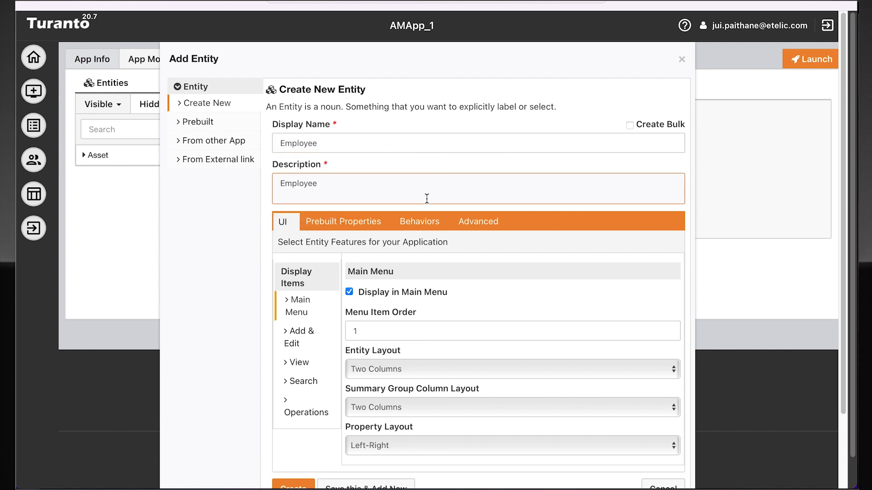
left_click(419, 222)
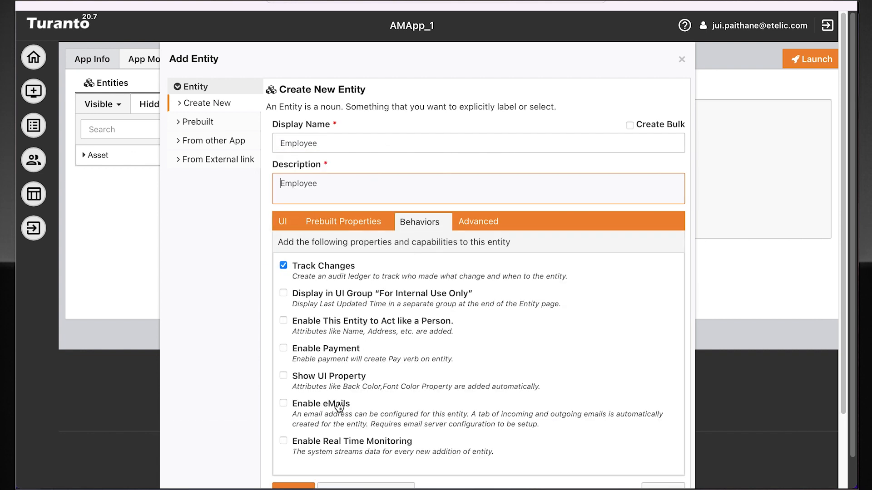
left_click(340, 326)
scroll(435, 323, "down", 1)
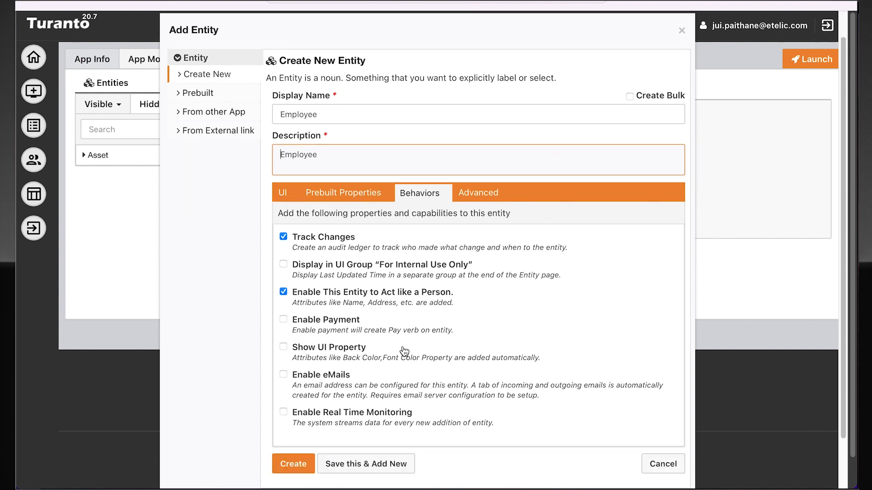
left_click(336, 469)
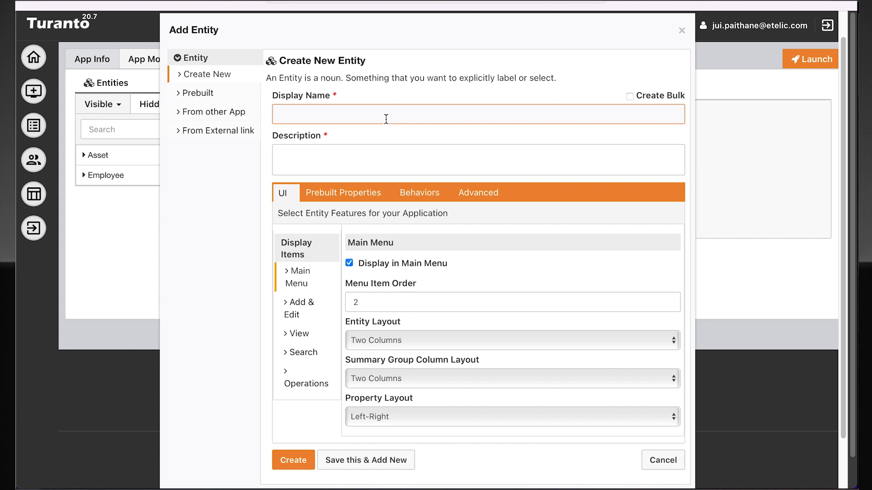
Add the Maintenance Record and Department entities, each with its own name as the description
type("Maintenance Record")
key("Tab")
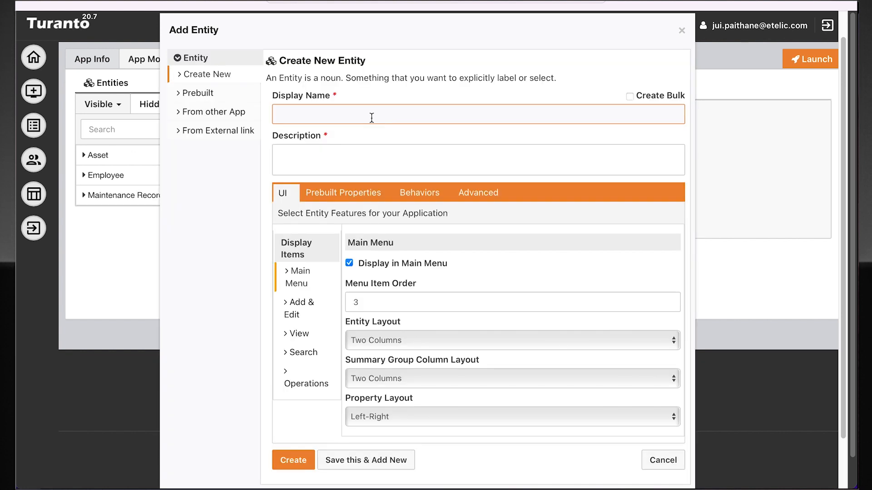
type("Department")
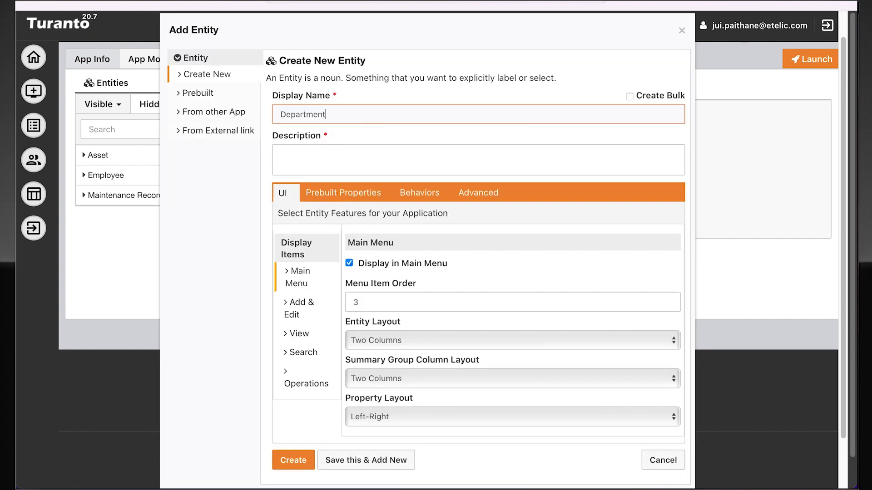
key("Tab")
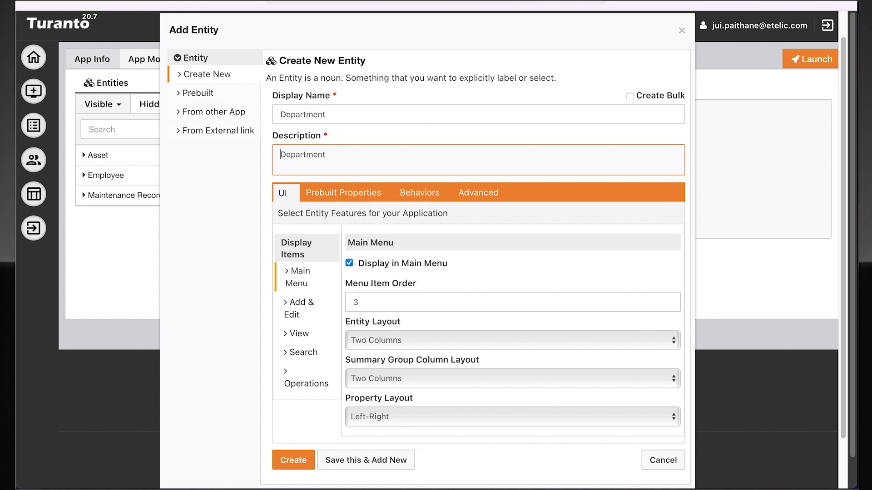
left_click(296, 463)
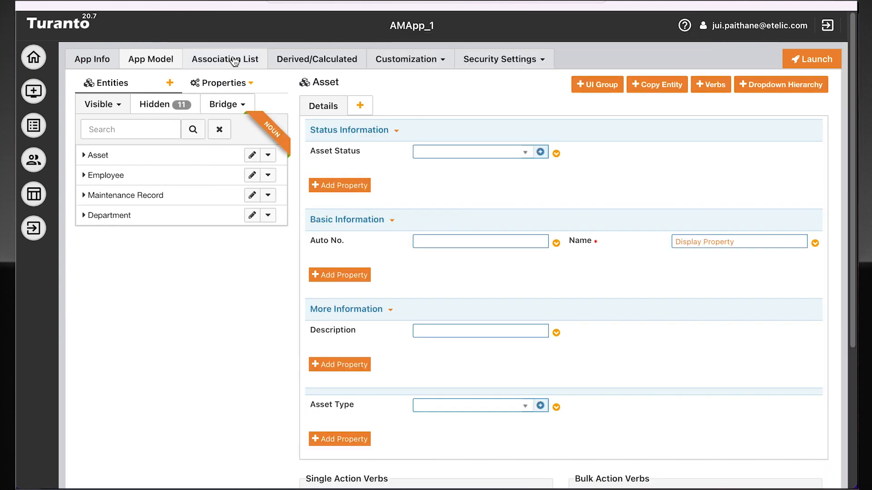
Define a new many-to-one association with Asset as the source and Employee as the target
left_click(229, 61)
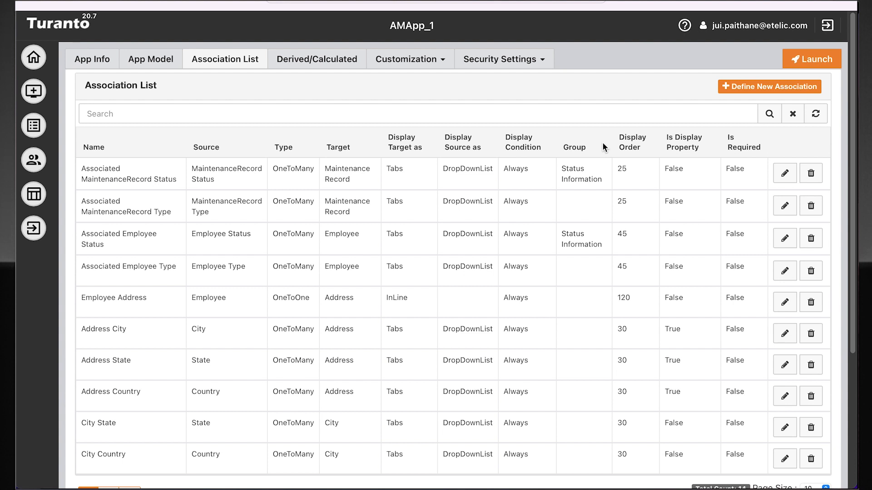
left_click(769, 87)
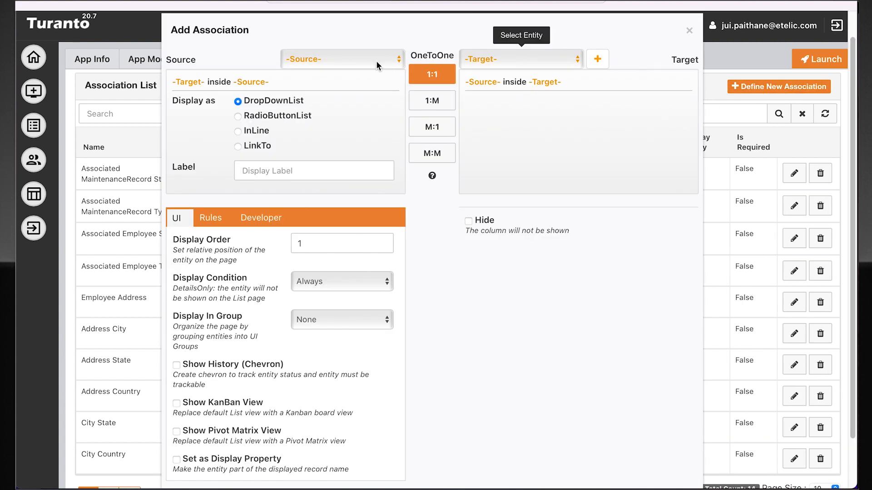
left_click(344, 64)
left_click(349, 81)
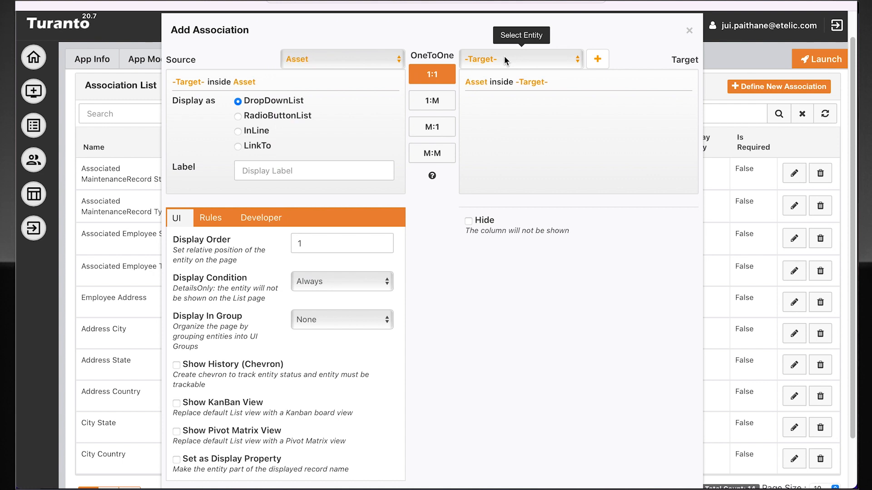
left_click(504, 58)
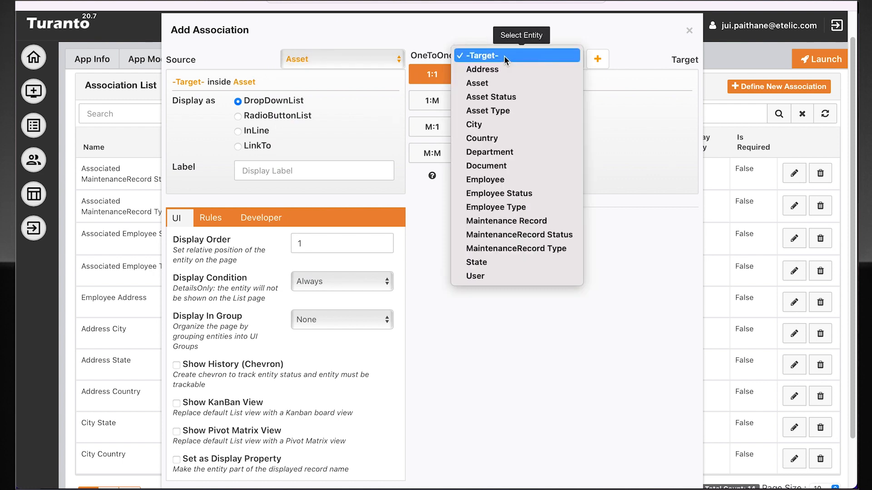
left_click(525, 178)
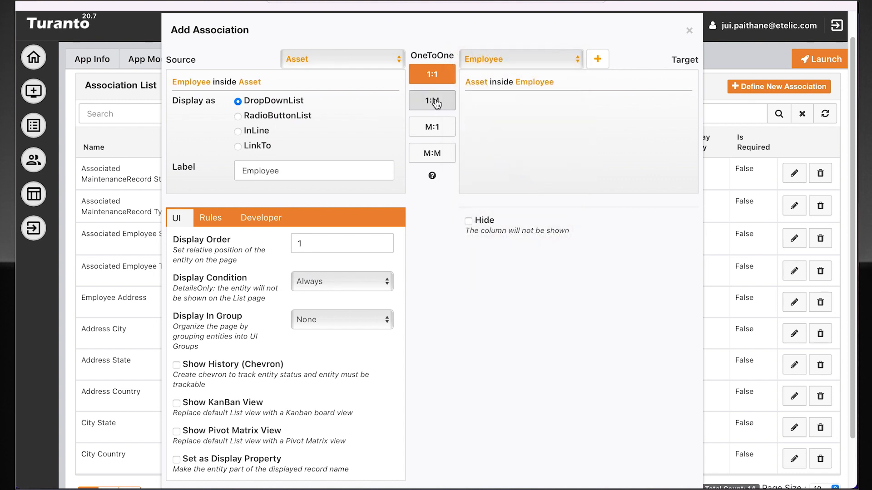
left_click(448, 135)
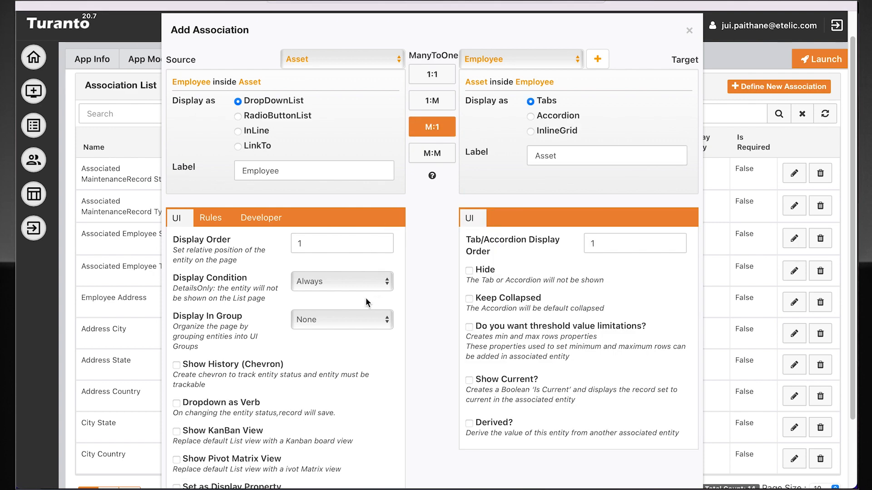
Enable Show History (Chevron) for the Asset to Employee association
scroll(366, 298, "down", 2)
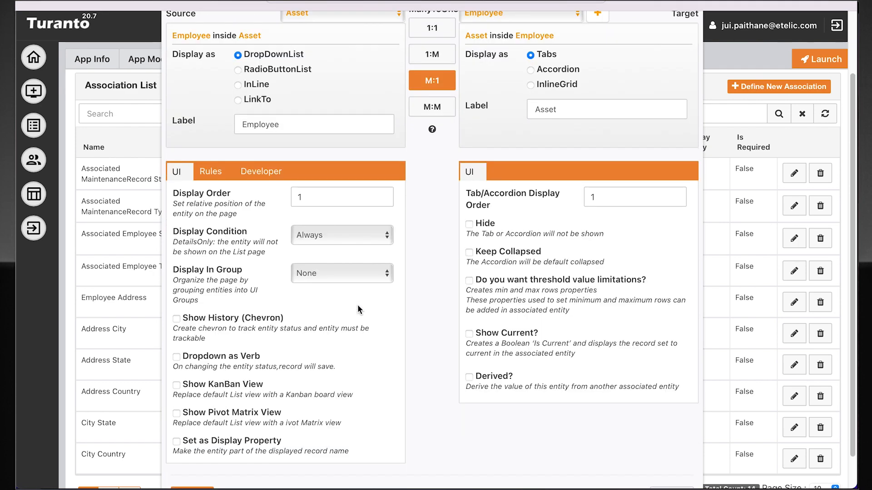
scroll(358, 309, "down", 1)
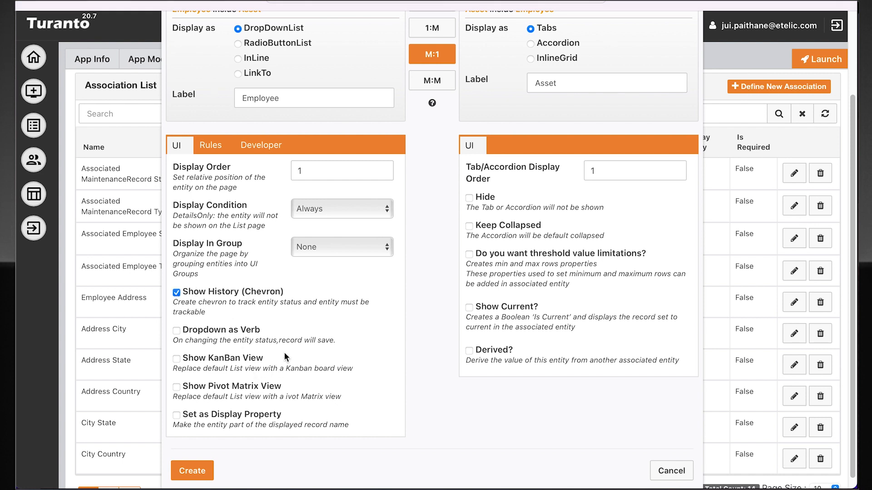
scroll(277, 361, "down", 1)
Label the employee inside Asset "Operated by" and the asset inside Employee "Operating asset", and create the association
left_click(322, 86)
key("ctrl+a")
type("Operated by")
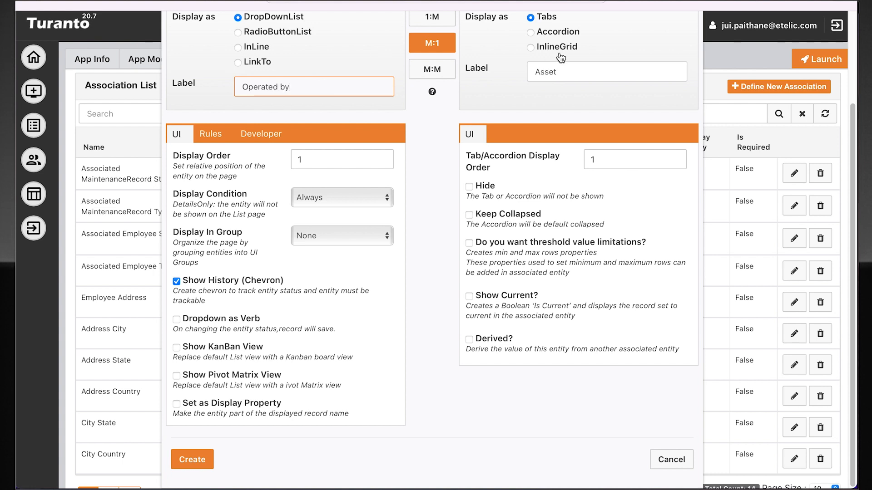
left_click(584, 70)
key("ctrl+a")
type("Operating asset")
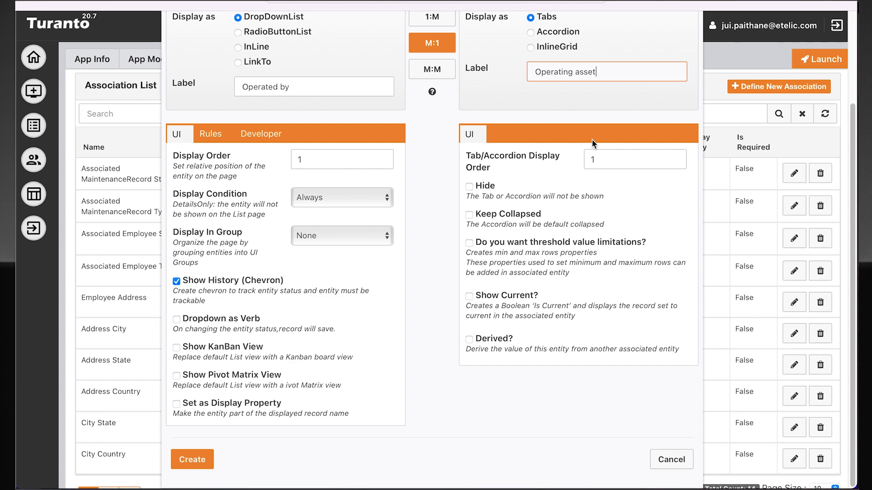
left_click(186, 459)
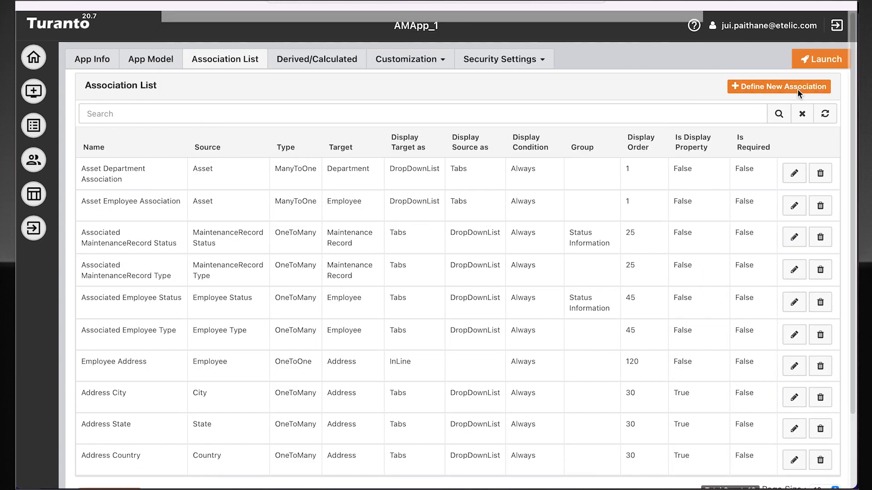
Define a new one-to-many association with Asset as the source and Maintenance Record as the target
left_click(798, 88)
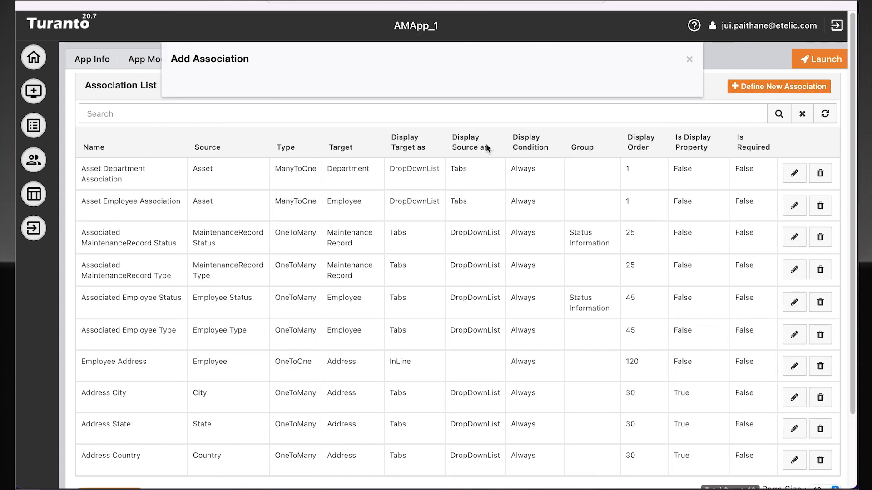
left_click(363, 88)
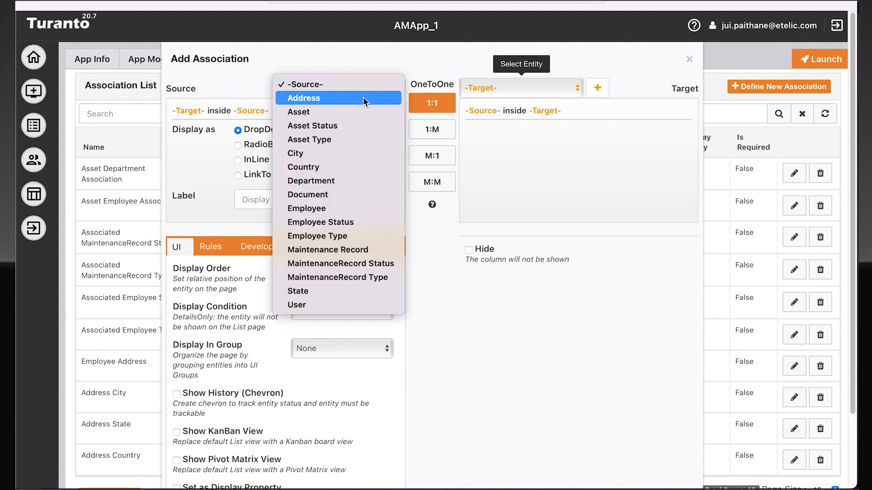
left_click(500, 88)
left_click(501, 88)
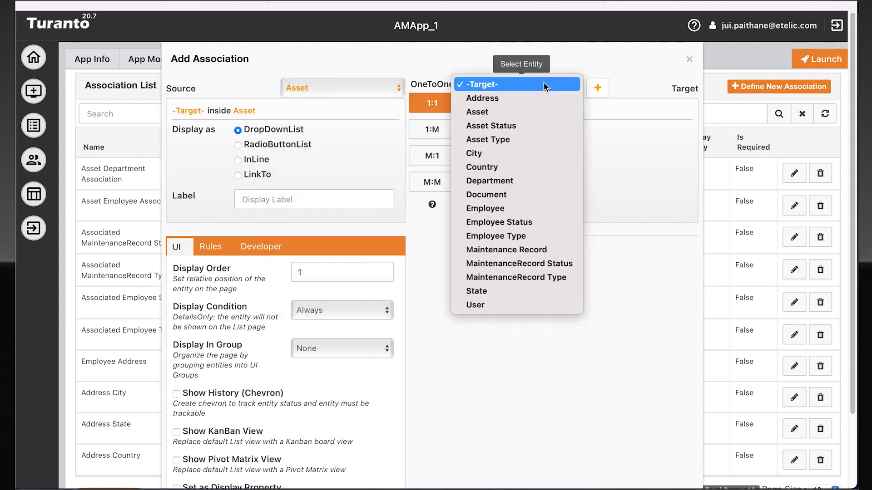
left_click(554, 250)
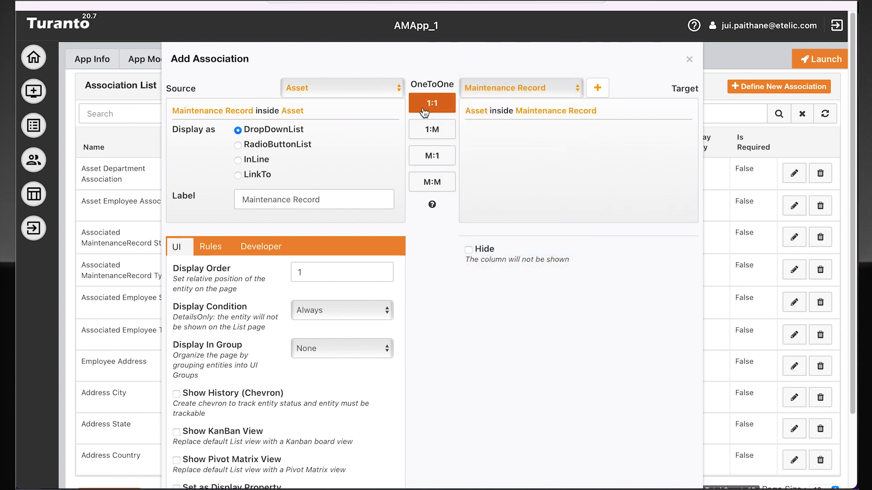
left_click(435, 132)
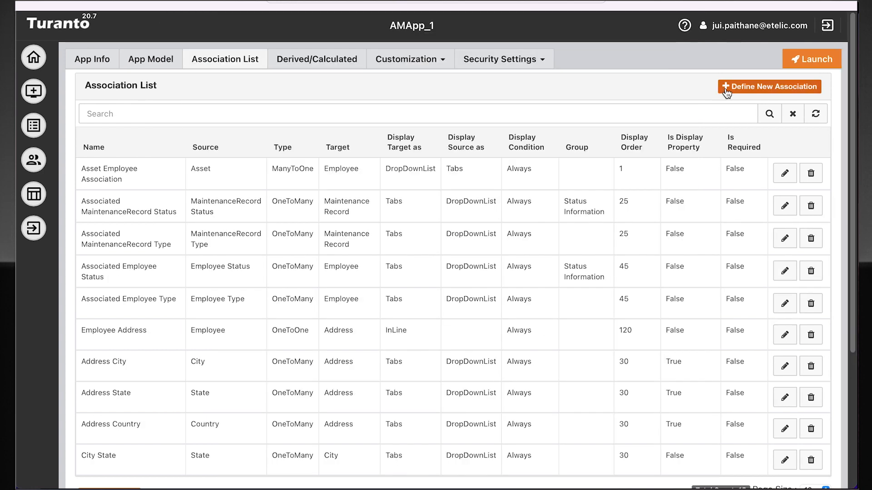
Create a many-to-one association with Asset as the source and Department as the target, keeping the default labels
left_click(723, 92)
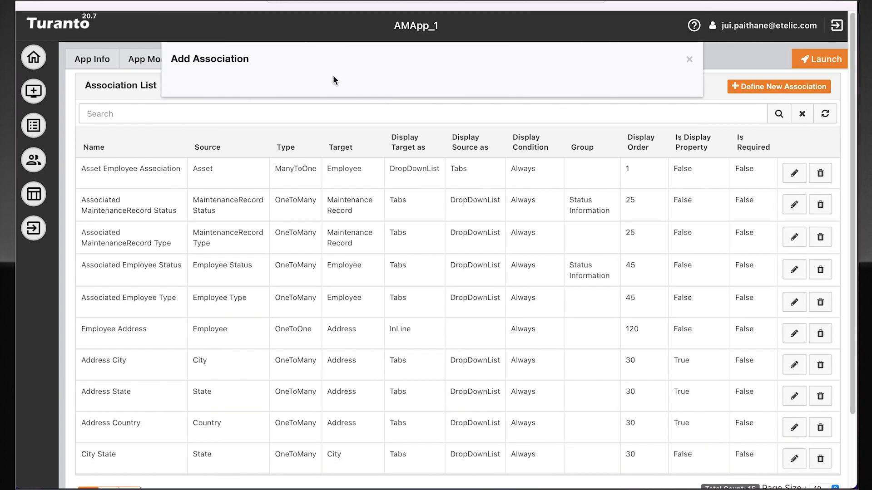
left_click(342, 82)
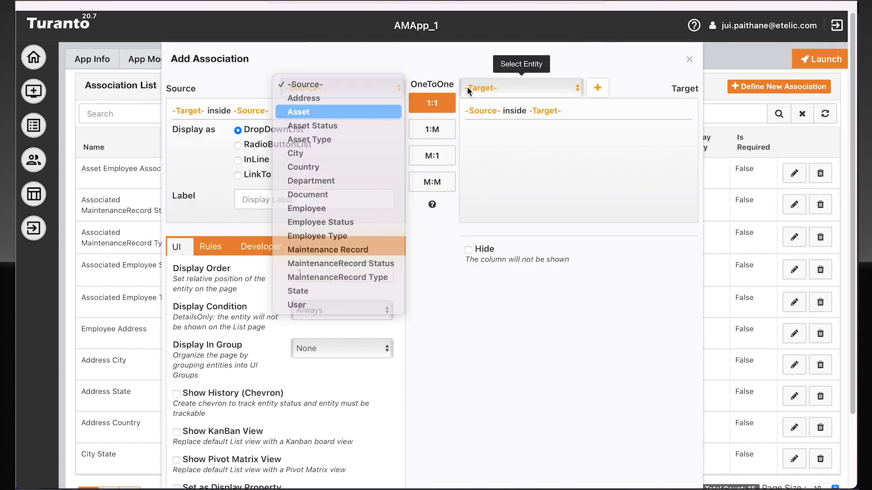
left_click(510, 88)
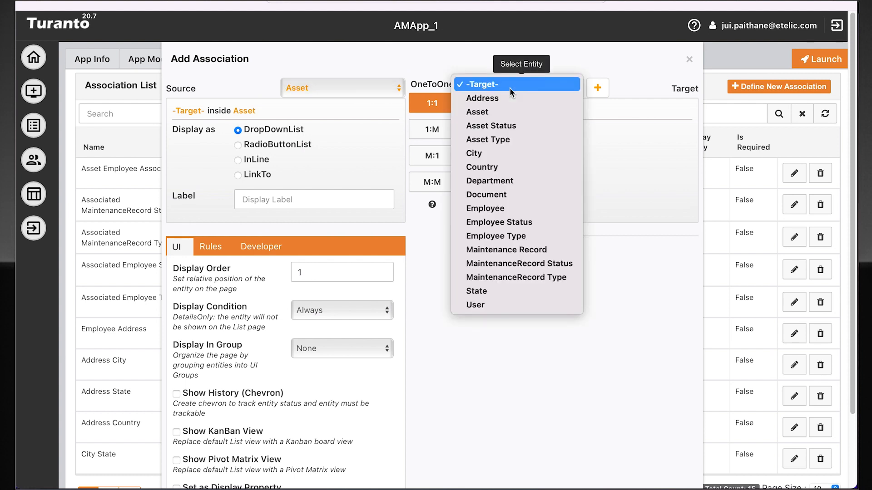
left_click(498, 178)
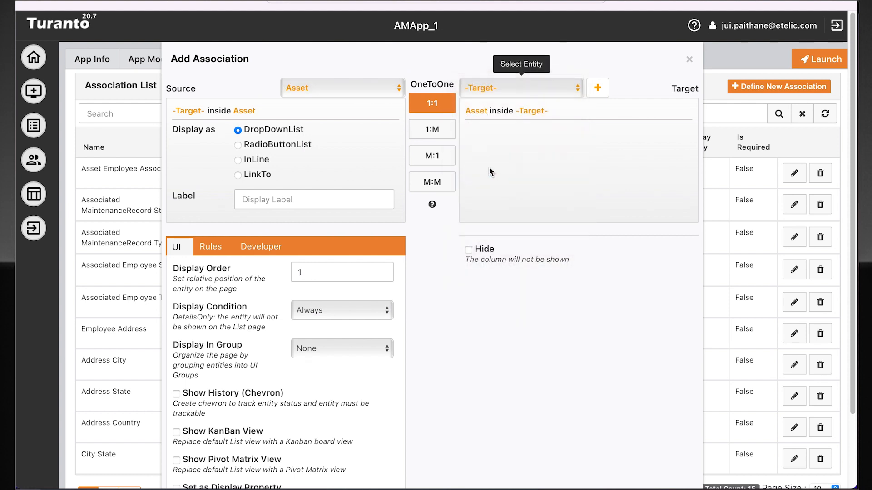
left_click(444, 159)
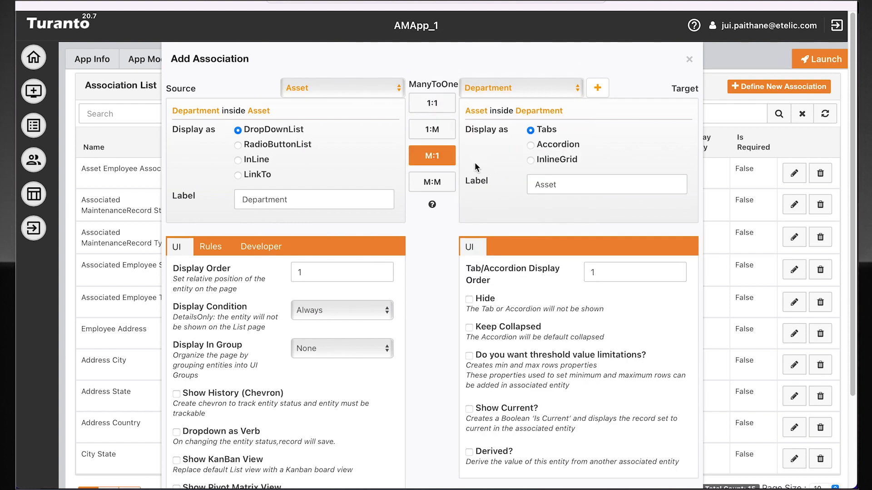
scroll(435, 301, "down", 1)
left_click(344, 171)
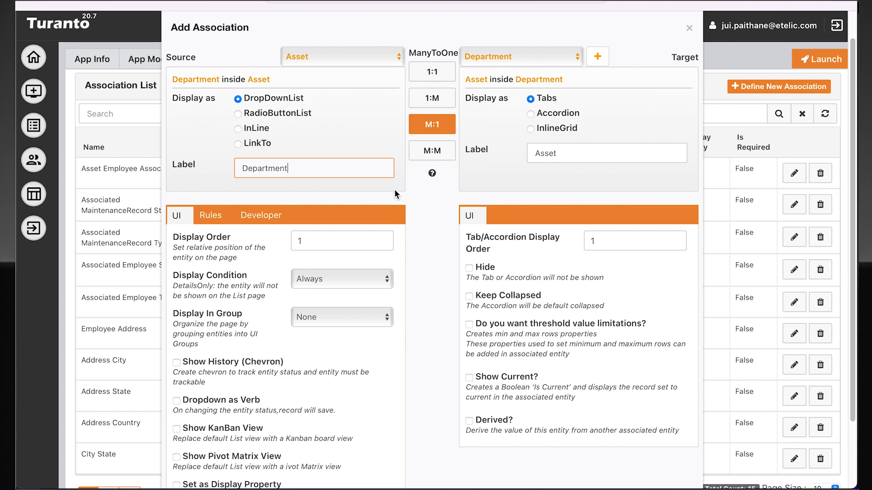
scroll(437, 224, "down", 3)
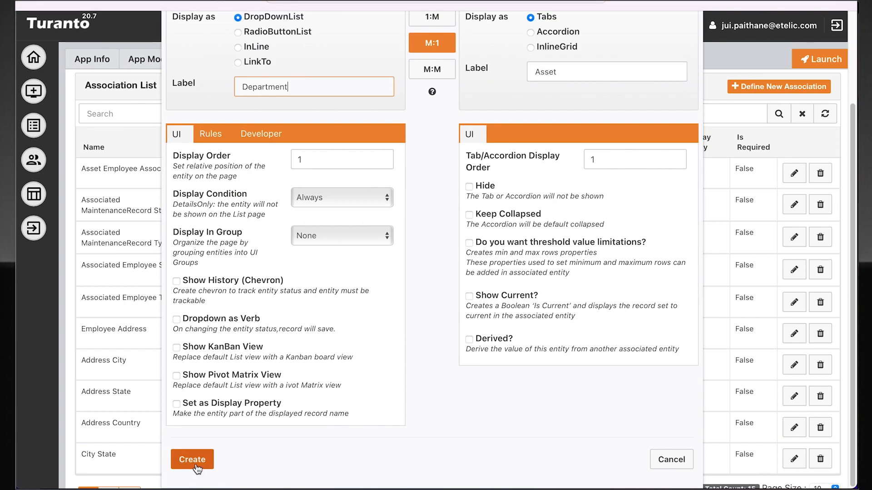
left_click(195, 467)
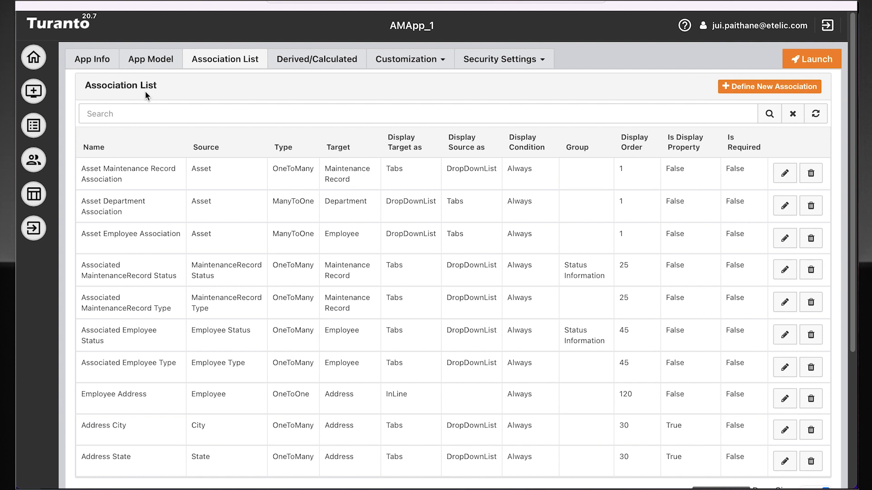
Rename the Status Information group of the Asset entity to "Asset Information" in the app model
left_click(151, 59)
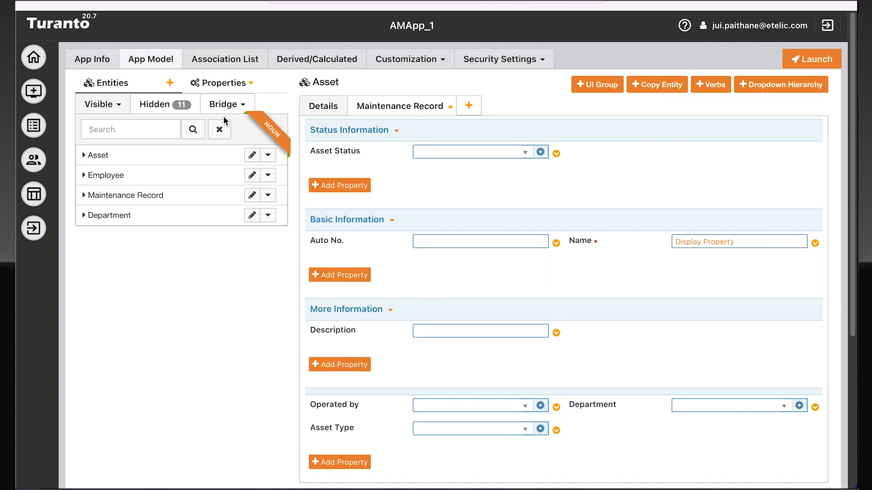
left_click(393, 132)
left_click(416, 149)
triple_click(329, 118)
type("Asset Tracking I")
key("BackSpace")
key("BackSpace")
key("BackSpace")
key("BackSpace")
key("BackSpace")
key("BackSpace")
key("BackSpace")
key("BackSpace")
key("BackSpace")
key("BackSpace")
key("BackSpace")
key("BackSpace")
key("BackSpace")
key("BackSpace")
key("BackSpace")
type("sset Information")
Change the column layout of the Asset Information group, keep it displayed as a panel, and save the group
left_click(394, 154)
left_click(387, 192)
left_click(488, 155)
left_click(488, 156)
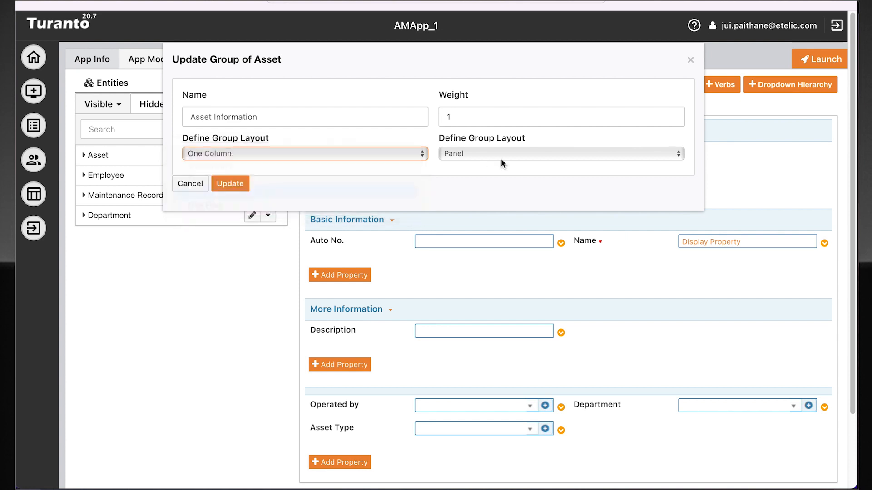
left_click(230, 186)
Move the Auto No., Name and Asset Type properties into the Asset Information group
left_click_drag(370, 241, 378, 153)
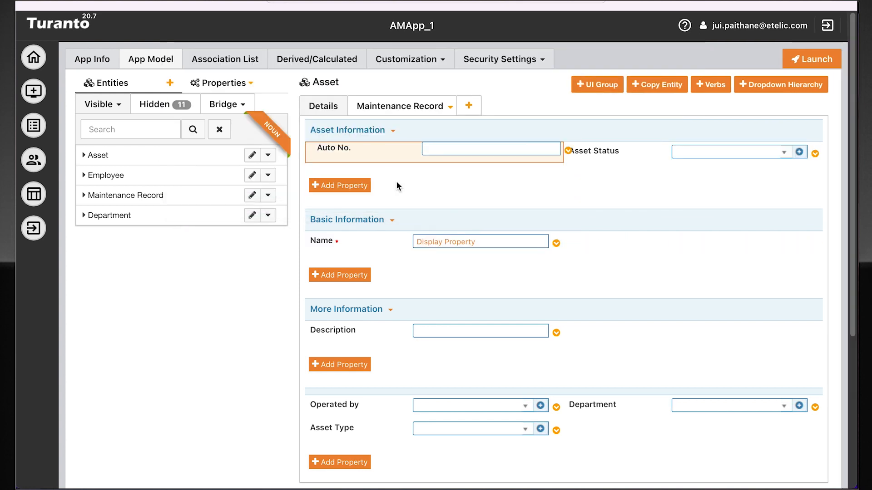
left_click_drag(369, 245, 618, 150)
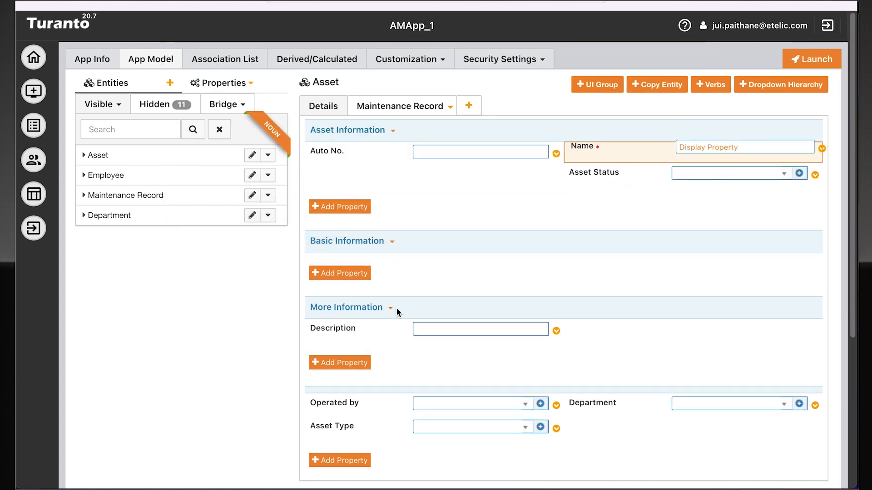
left_click_drag(369, 444, 651, 179)
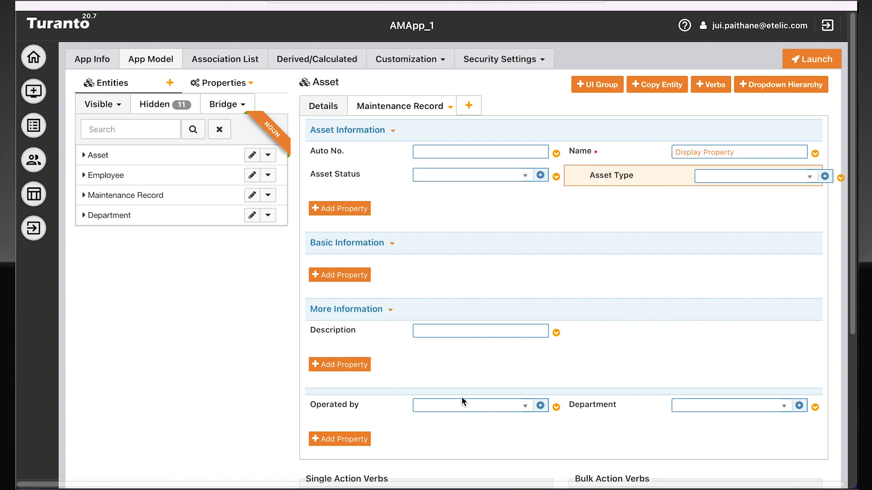
Rename Asset's Basic Information group to "Clinic Information" and move the Department and Operated by properties into it
left_click(390, 246)
left_click(410, 260)
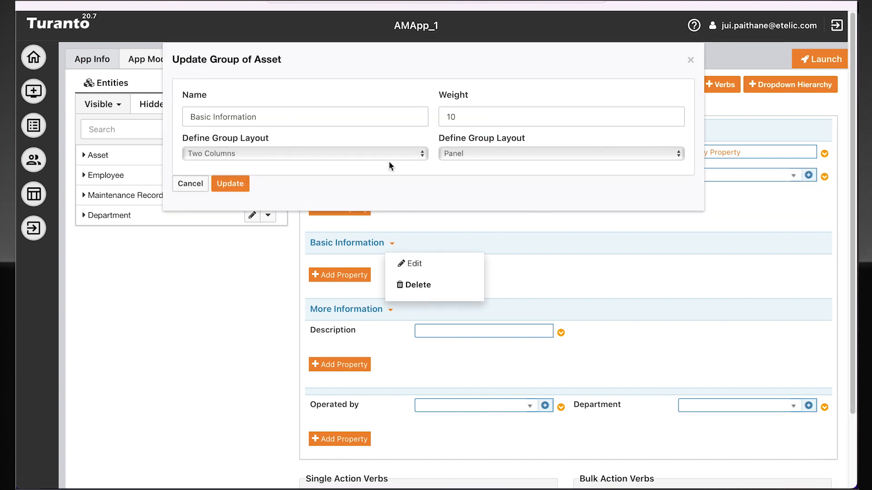
key("ctrl+a")
type("Clinic Information")
key("Return")
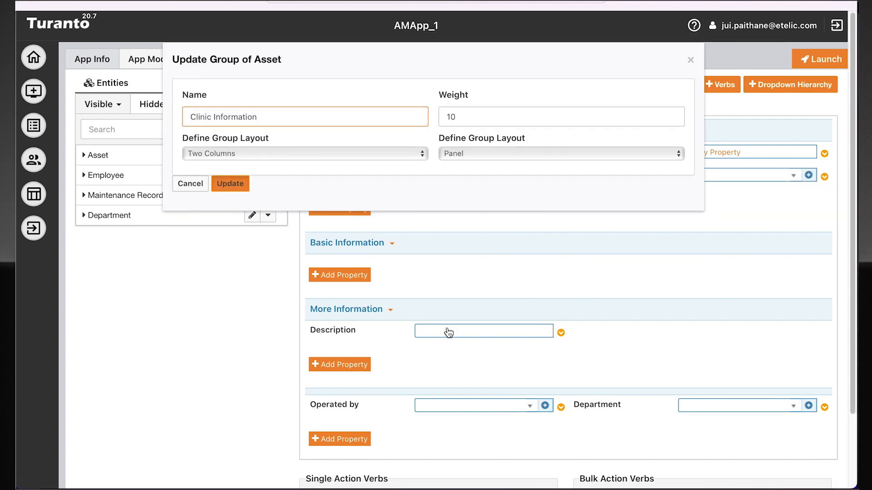
left_click_drag(598, 404, 409, 268)
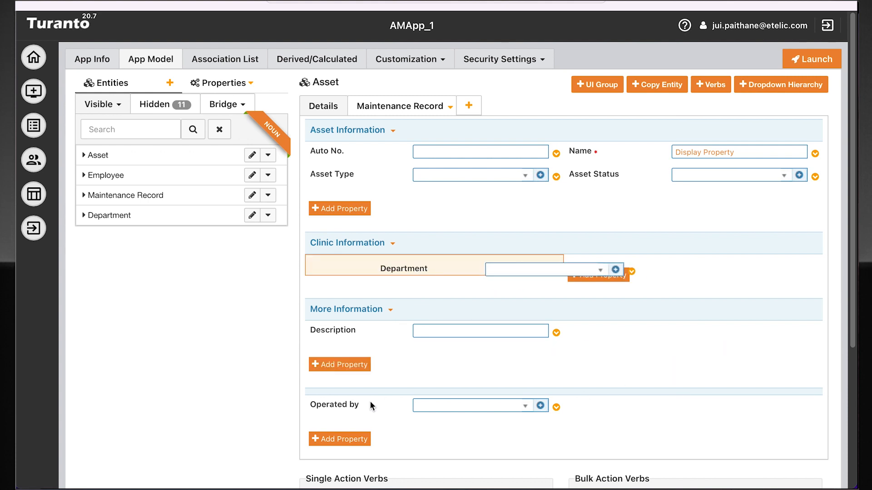
left_click_drag(372, 422, 640, 282)
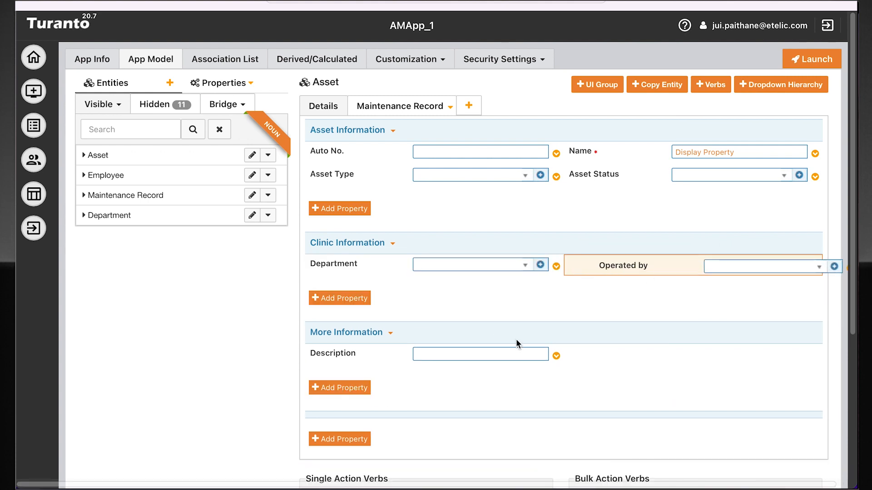
Delete the Description property and the More Information group from the Asset entity
left_click(556, 356)
left_click(520, 394)
left_click(677, 161)
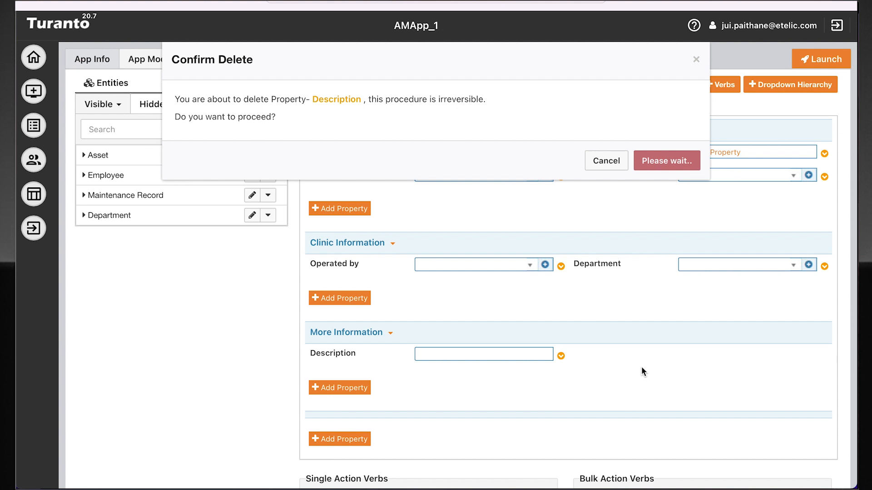
left_click(389, 334)
left_click(407, 375)
left_click(681, 162)
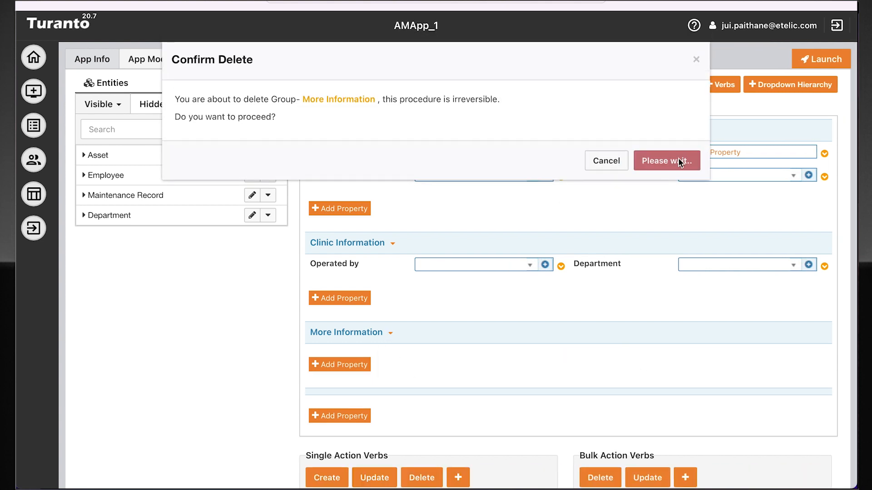
Move the First Name, Last Name and Title properties of the Employee entity into its Status Information group
left_click(194, 180)
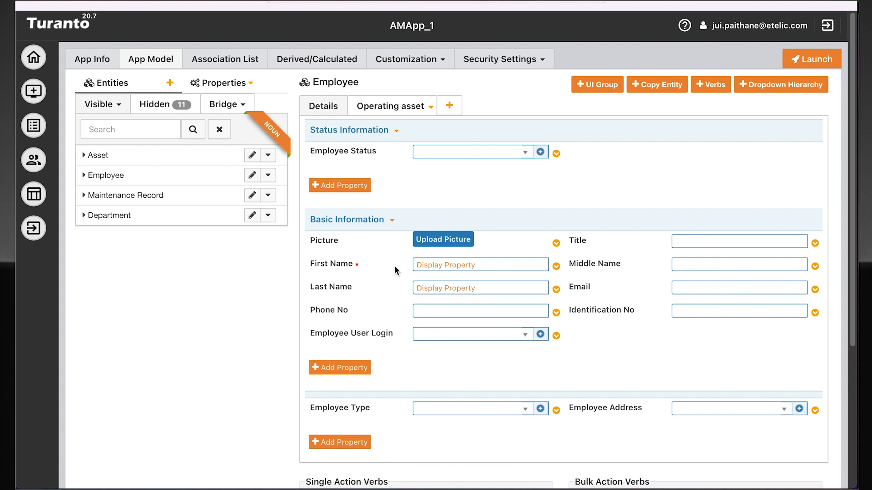
left_click_drag(394, 268, 396, 155)
left_click_drag(628, 265, 660, 153)
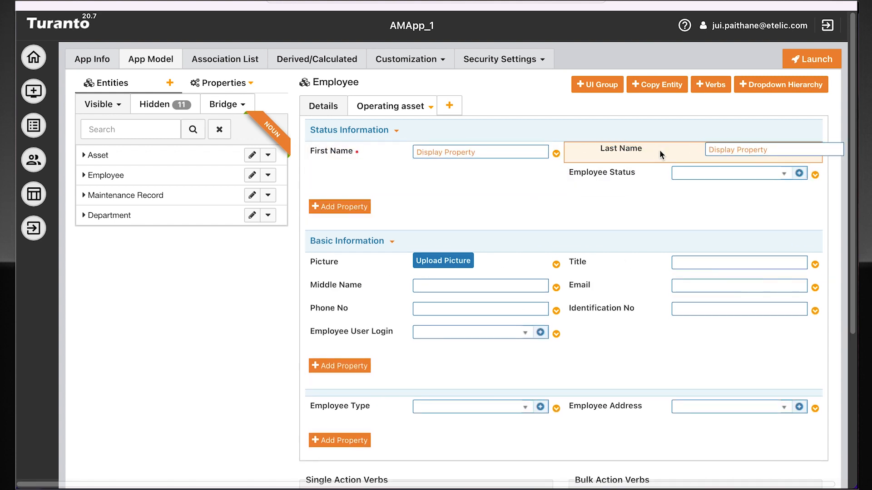
left_click_drag(615, 261, 454, 150)
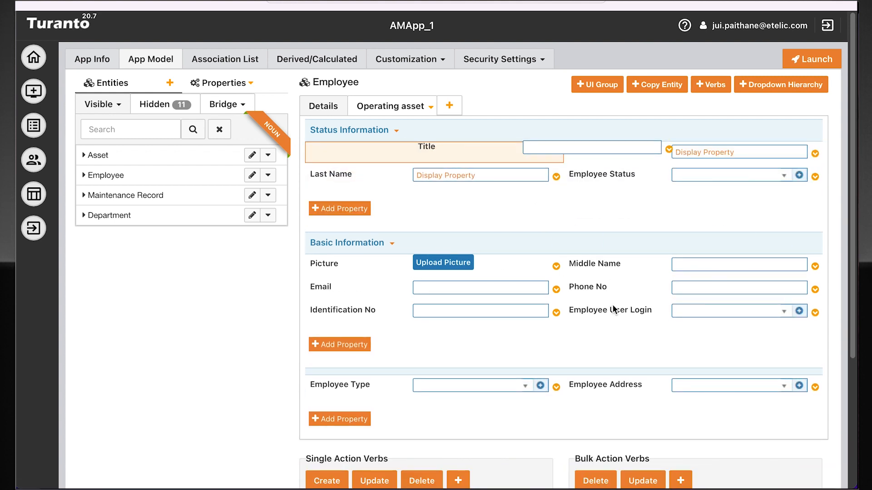
Rename Employee's Status Information group to "Basic Information" and set its layout to Four Columns
left_click(395, 131)
left_click(444, 154)
key("ctrl+a")
type("Employee Basi")
key("ctrl+a")
type("Basic Informaiton")
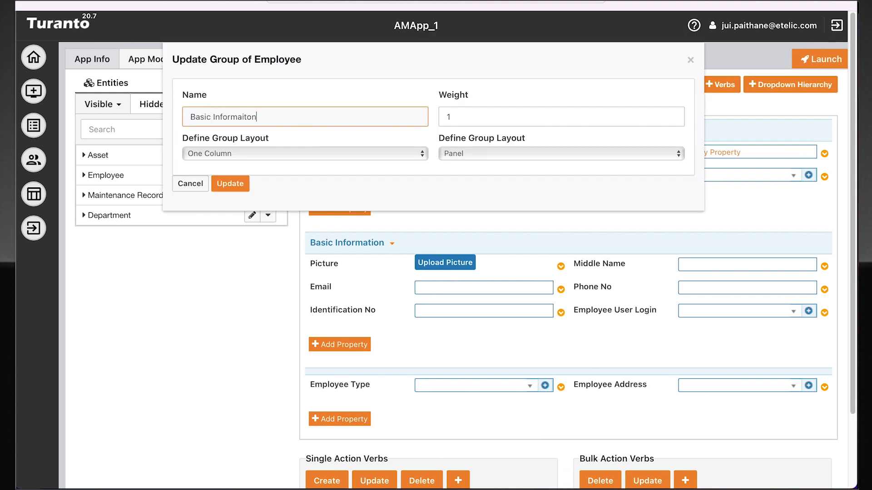
left_click(259, 153)
left_click(294, 190)
left_click(245, 187)
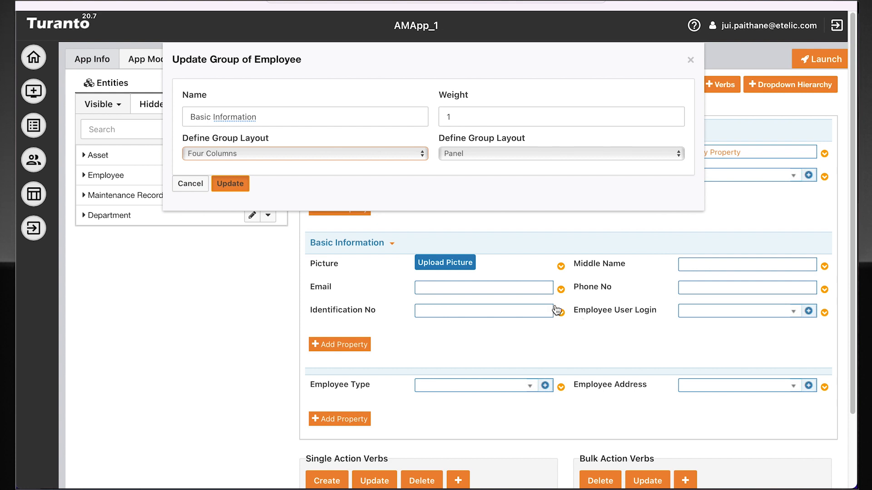
Rename Employee's original Basic Information group to "Additional Employee Information" and move the Employee Address and Employee Type properties into it
left_click(392, 244)
left_click(402, 261)
left_click(319, 118)
key("ctrl+a")
type("Additional em")
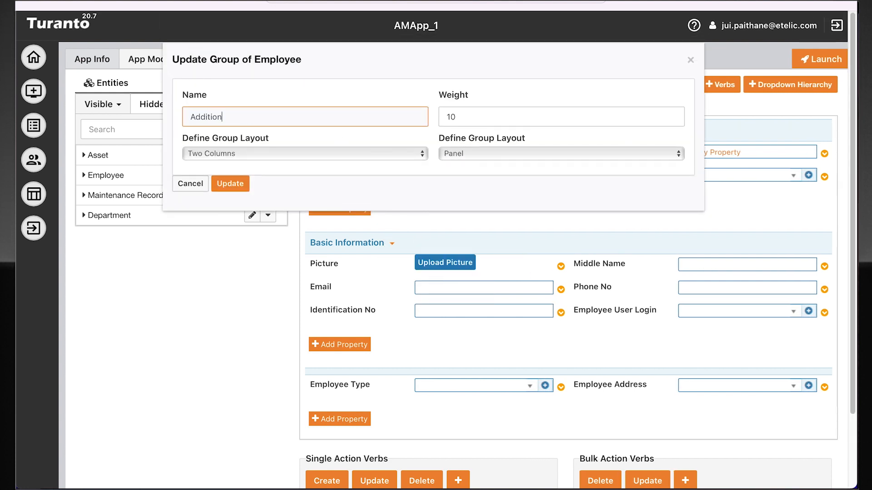
key("BackSpace")
key("BackSpace")
type("Employee Informatio")
left_click(247, 184)
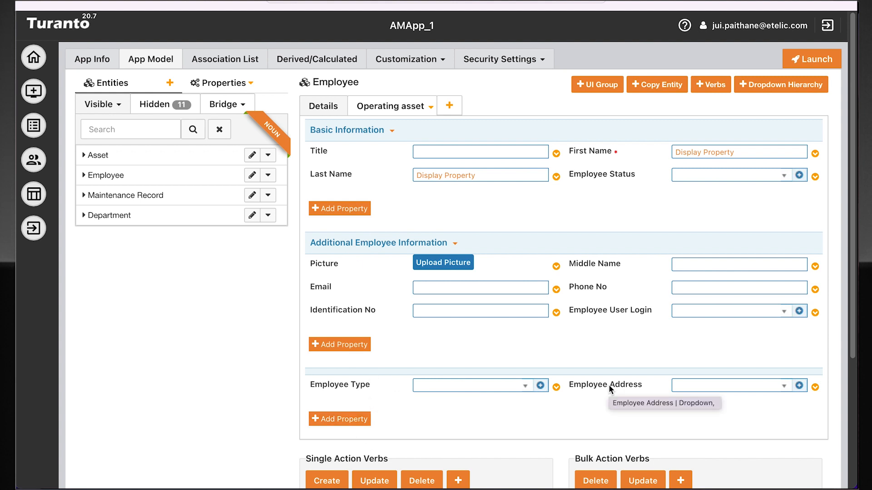
left_click_drag(608, 385, 466, 335)
left_click_drag(367, 396, 637, 333)
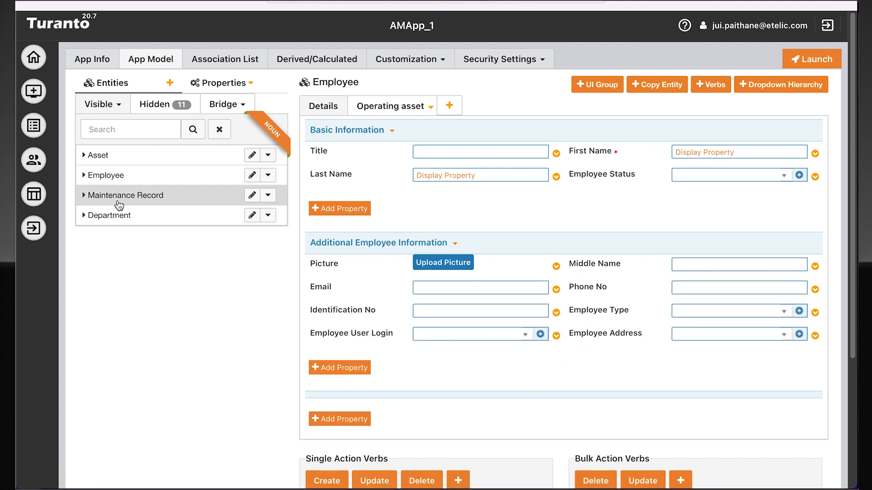
Move the Auto No., Name and MaintenanceRecord Type properties of the Maintenance Record entity into its Status Information group
left_click(118, 200)
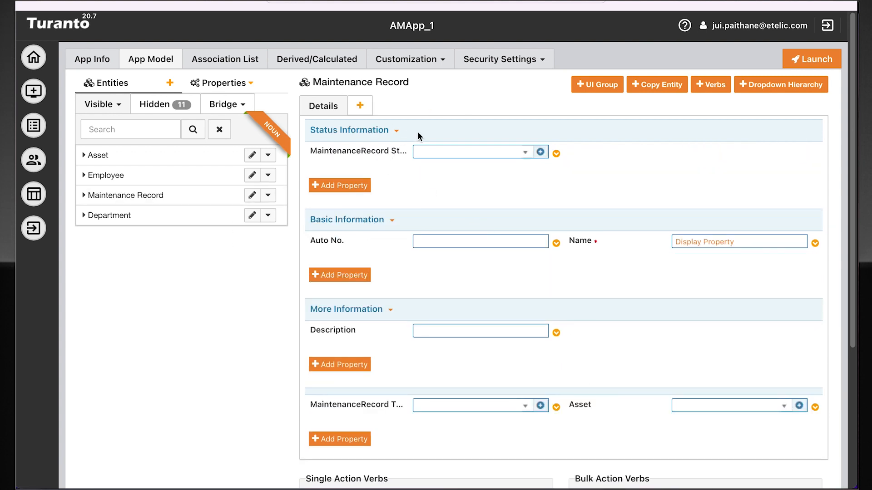
left_click_drag(339, 242, 580, 205)
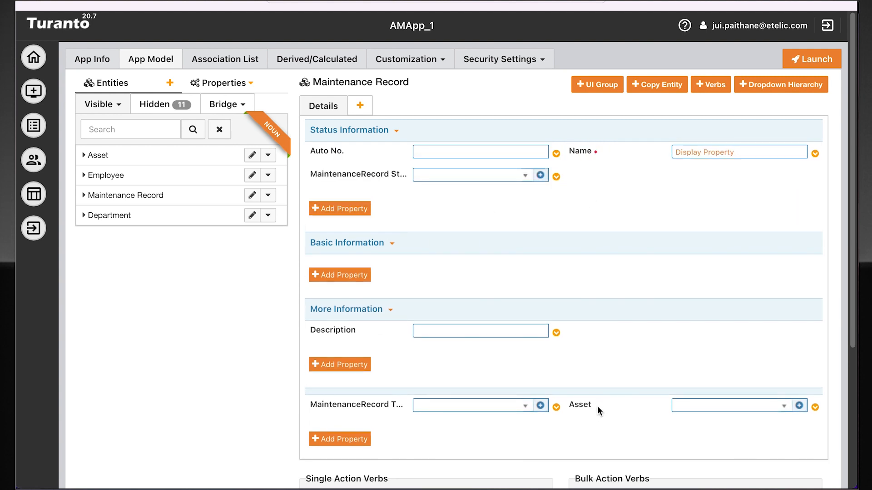
left_click_drag(392, 404, 654, 176)
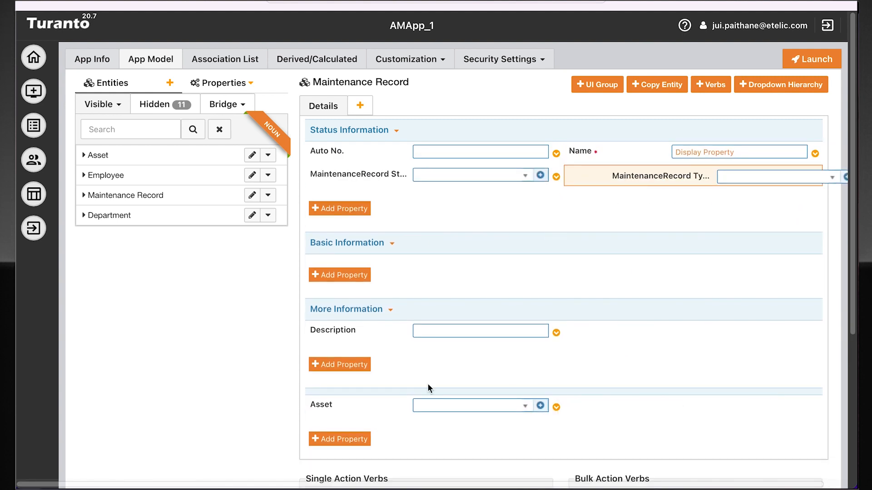
Move Maintenance Record's Asset property into its Basic Information group and rename that group "Asset Information"
left_click_drag(341, 403, 390, 249)
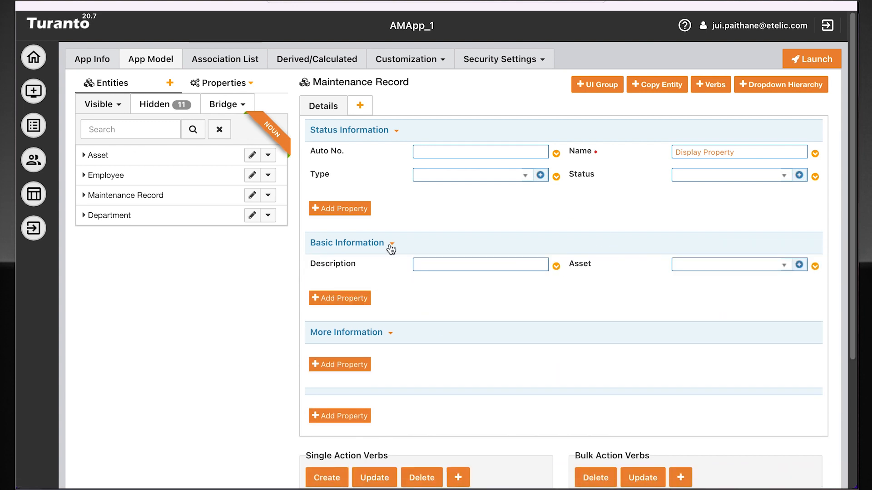
left_click(392, 244)
left_click(406, 261)
triple_click(354, 116)
type("Asset Informaiton")
left_click(235, 129)
left_click(230, 184)
Rename Maintenance Record's Status Information group to "Basic Information" and set its layout to Four Columns
left_click(396, 131)
left_click(456, 150)
triple_click(297, 117)
type("Basic Informaiton")
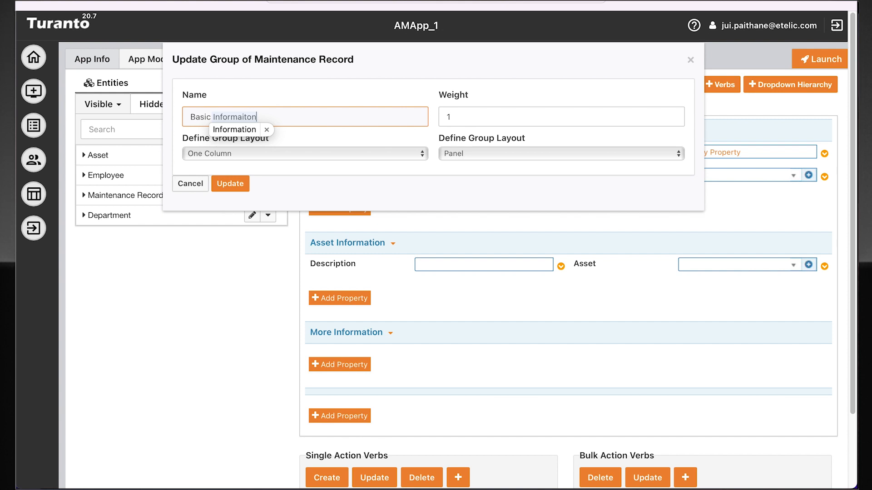
left_click(225, 153)
left_click(245, 191)
left_click(241, 186)
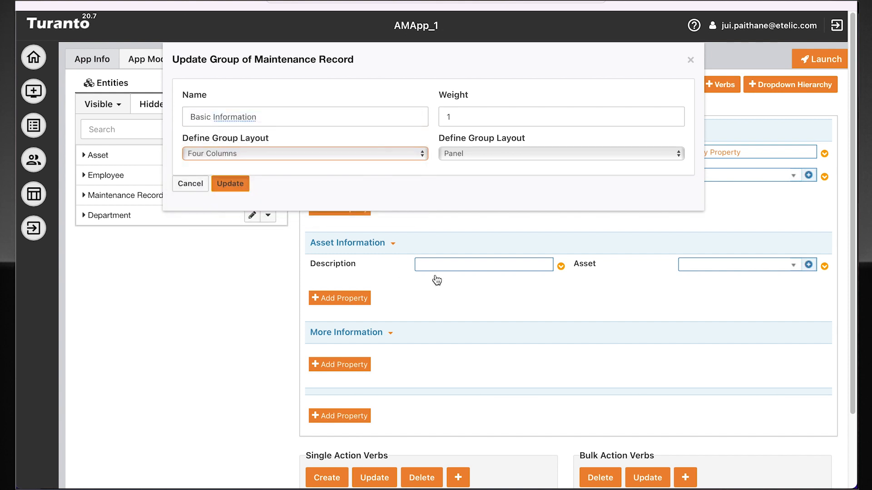
Rename Maintenance Record's More Information group to "Maintenance Record File Upload" and choose its column layout
left_click(390, 333)
left_click(413, 352)
triple_click(317, 118)
type("Maintenance Record File Upload")
left_click(255, 154)
left_click(255, 141)
left_click(236, 184)
Add a Document property labelled "Maintenance Record File" to the Maintenance Record File Upload group
left_click(335, 365)
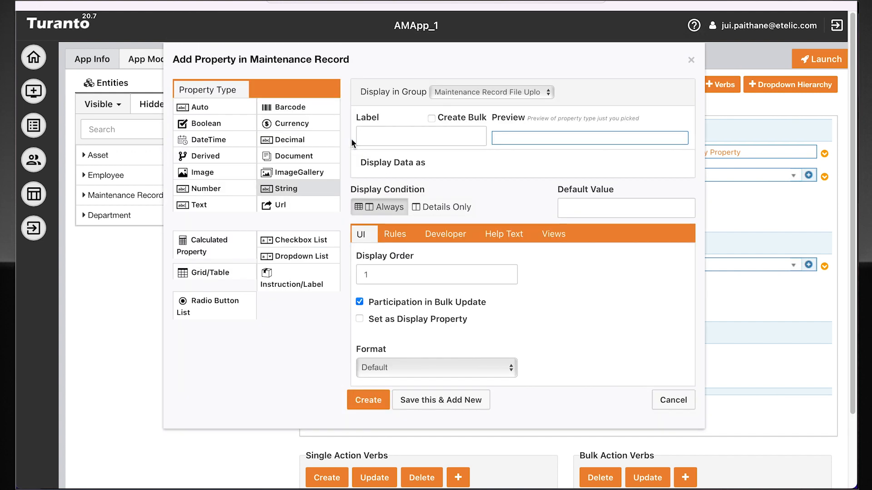
left_click(313, 159)
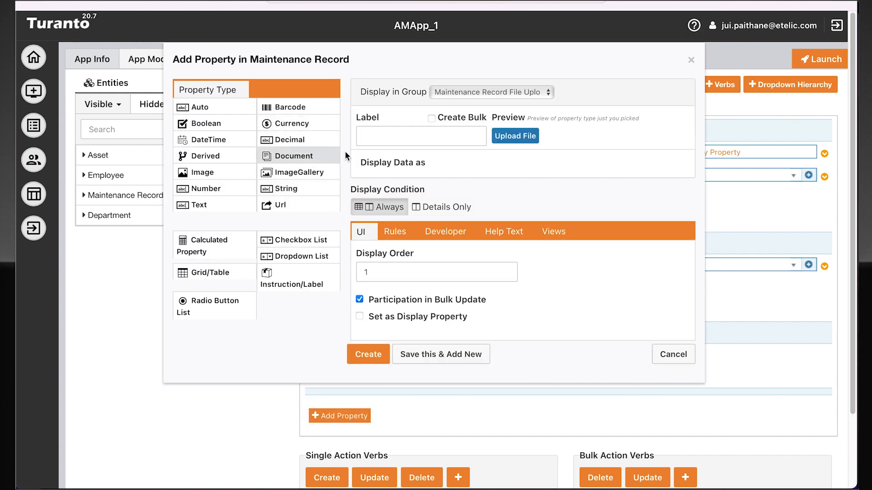
left_click(429, 131)
type("M")
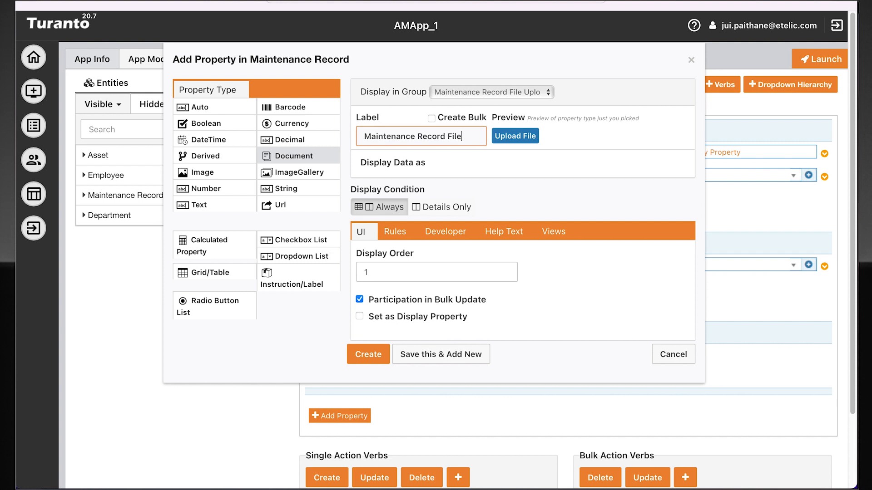
type("aintenance Record File")
left_click(364, 354)
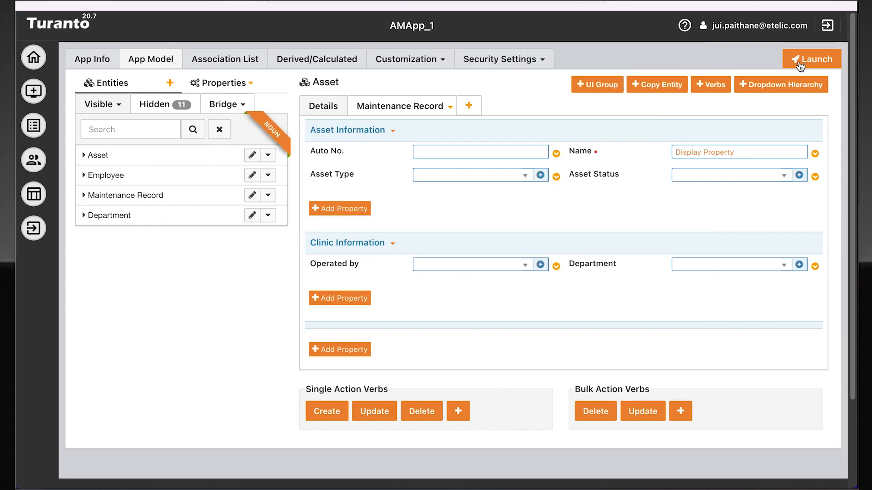
Launch AMApp_1 as a web application with Quick Launch: Incremental Generation turned off
left_click(801, 60)
scroll(548, 421, "down", 2)
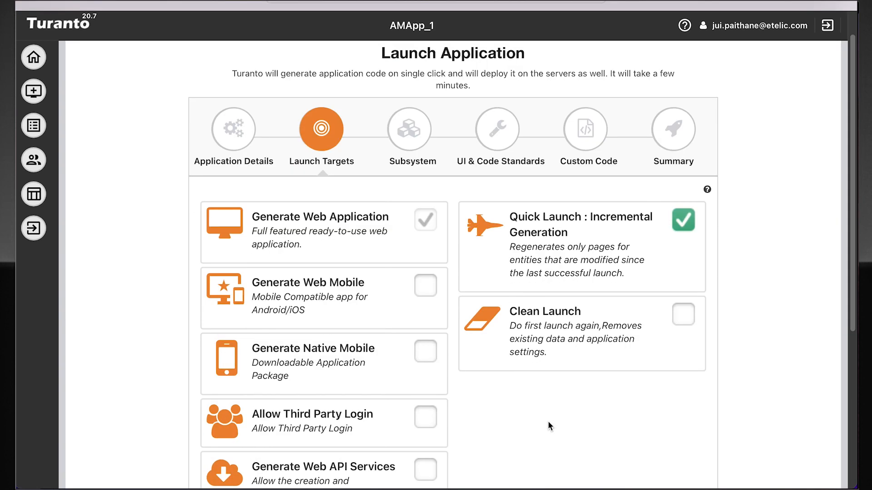
left_click(685, 166)
scroll(615, 373, "down", 2)
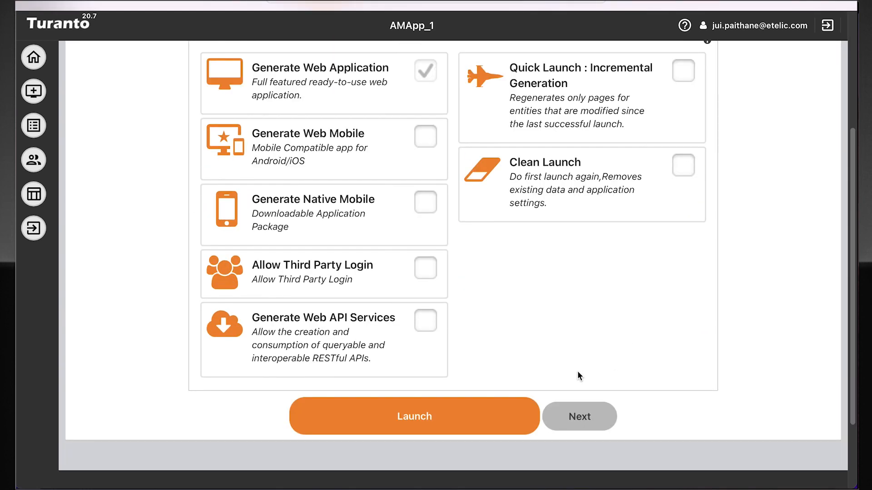
left_click(479, 424)
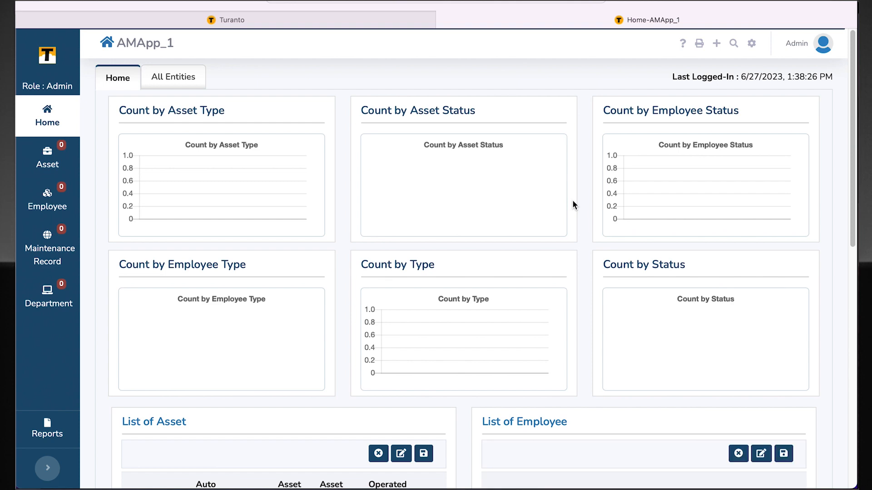
Look over the charts and entity lists on the launched application's home dashboard
scroll(587, 214, "down", 10)
scroll(588, 214, "up", 5)
scroll(587, 215, "up", 5)
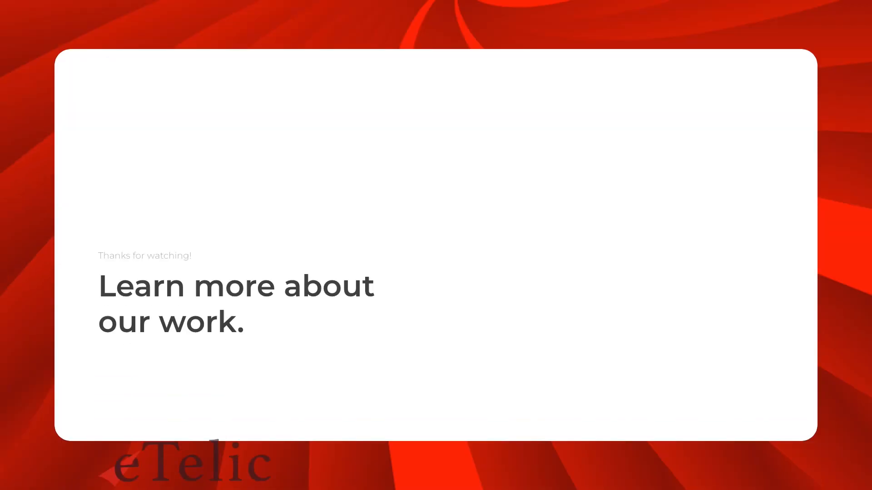